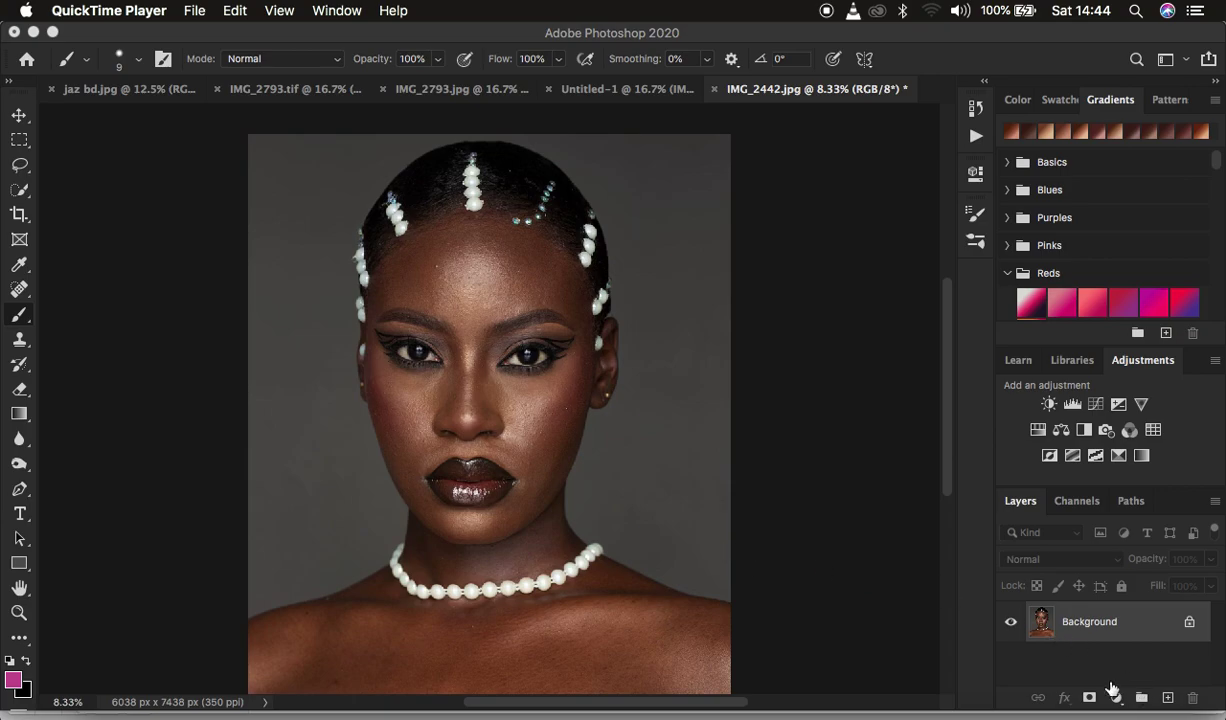
Duplicate the Background layer twice
{"action": "left_click", "coordinate": [1107, 626]}
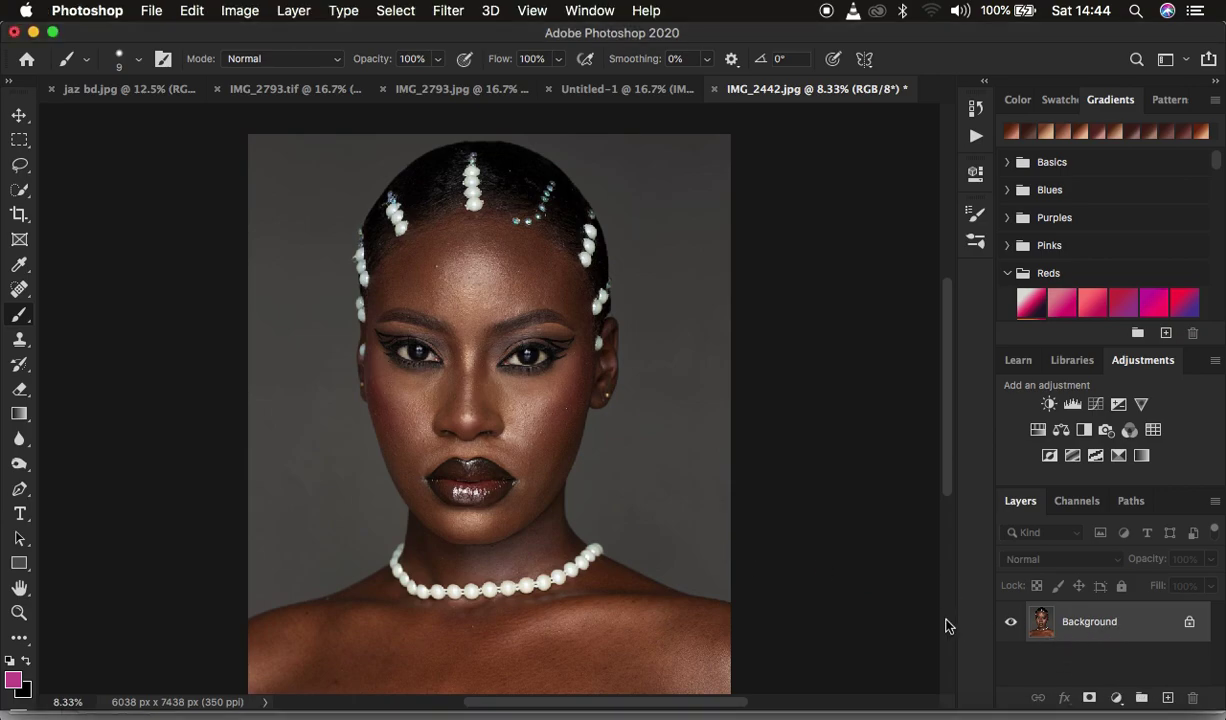
{"action": "key", "text": "super+j"}
{"action": "key", "text": "super+j"}
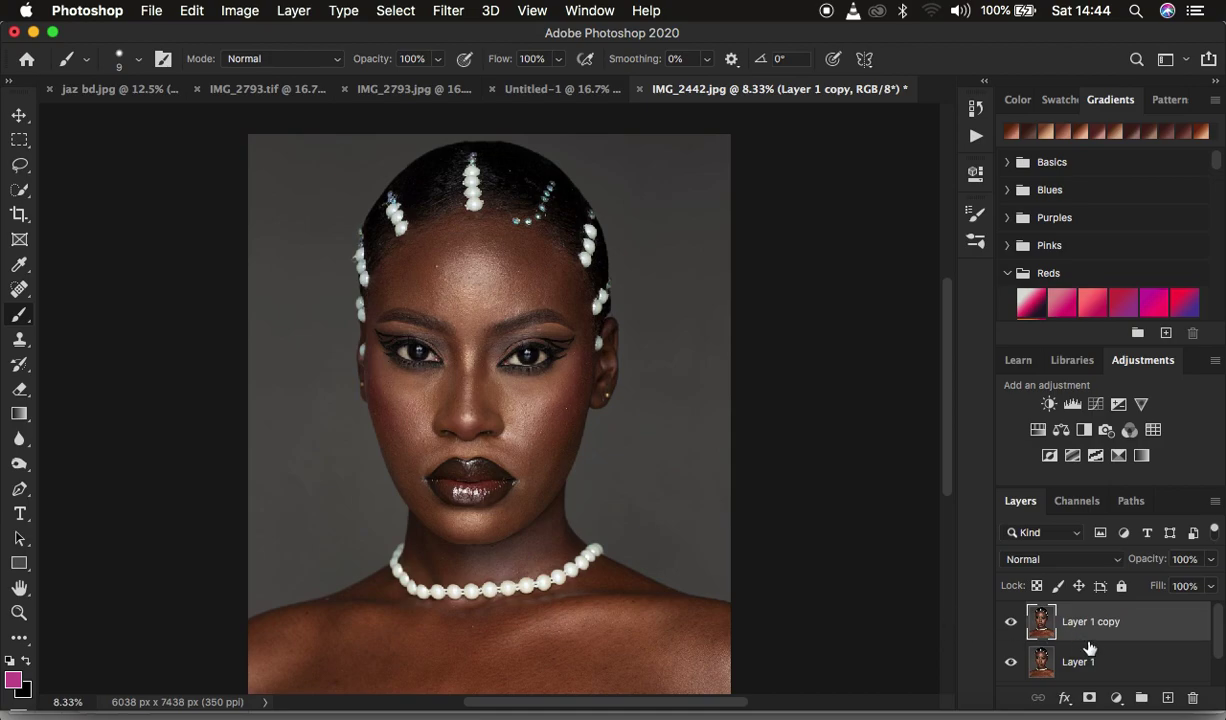
Rename the lower duplicate layer to color and the upper duplicate to textures
{"action": "double_click", "coordinate": [1077, 664]}
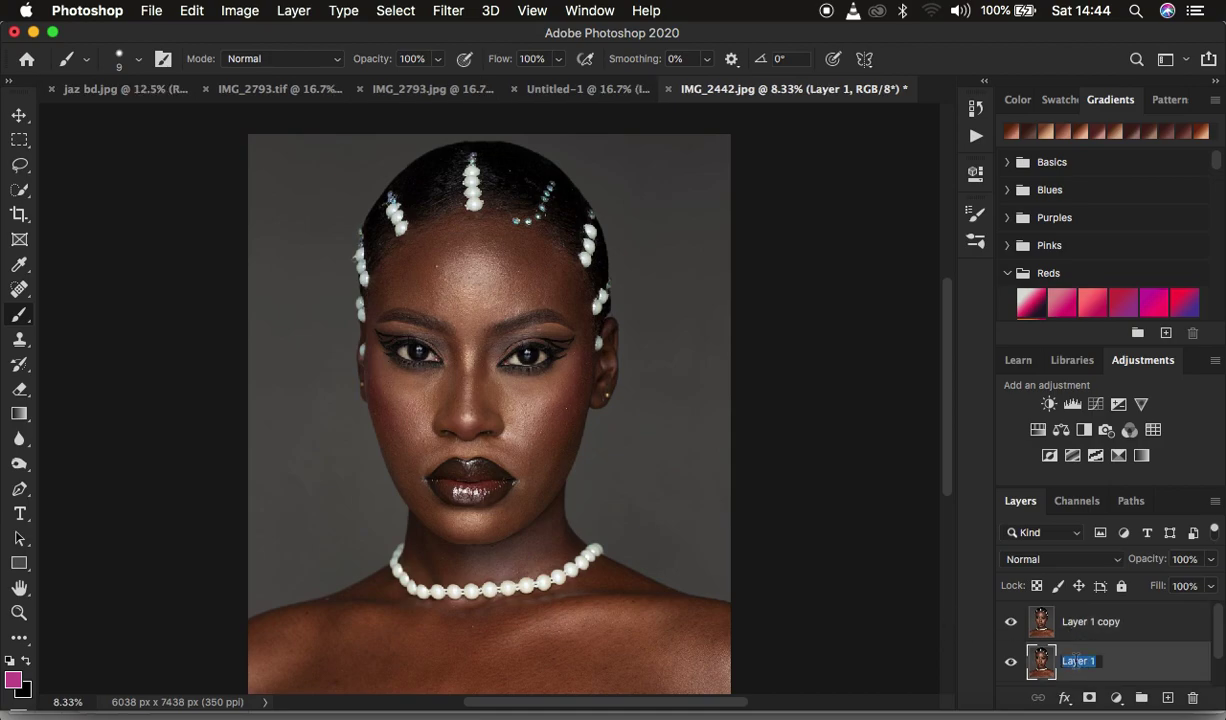
{"action": "type", "text": "color"}
{"action": "key", "text": "Return"}
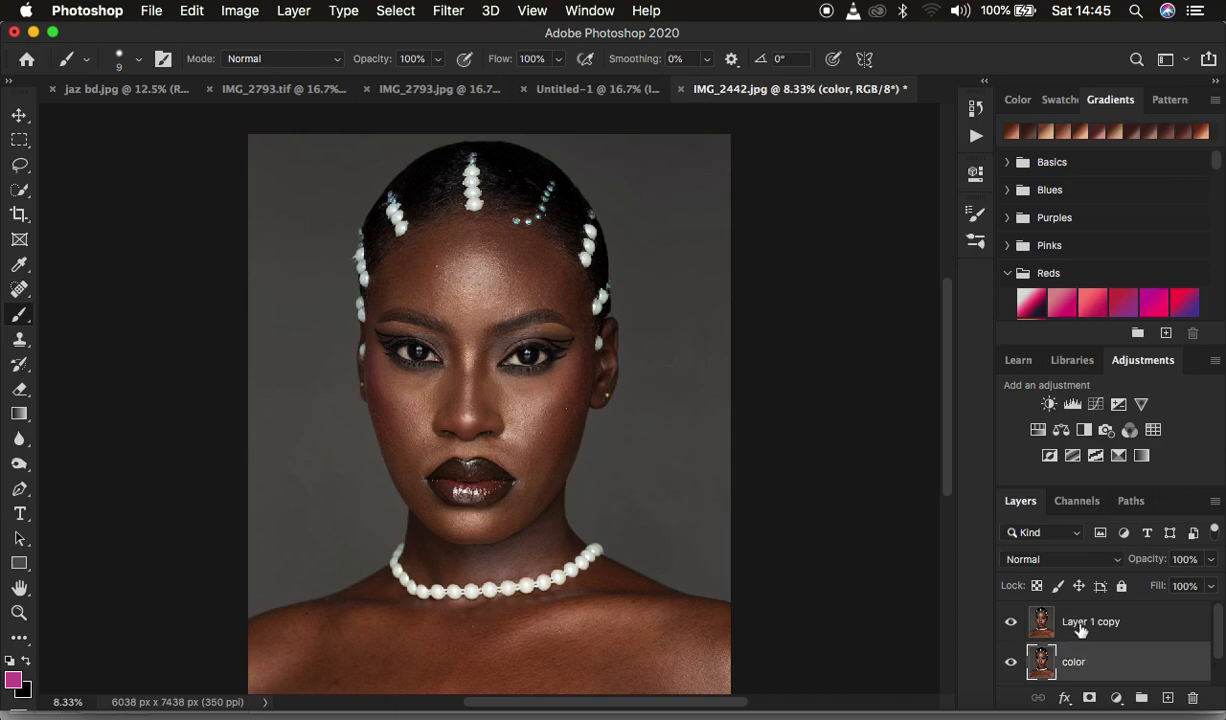
{"action": "double_click", "coordinate": [1079, 623]}
{"action": "type", "text": "tex"}
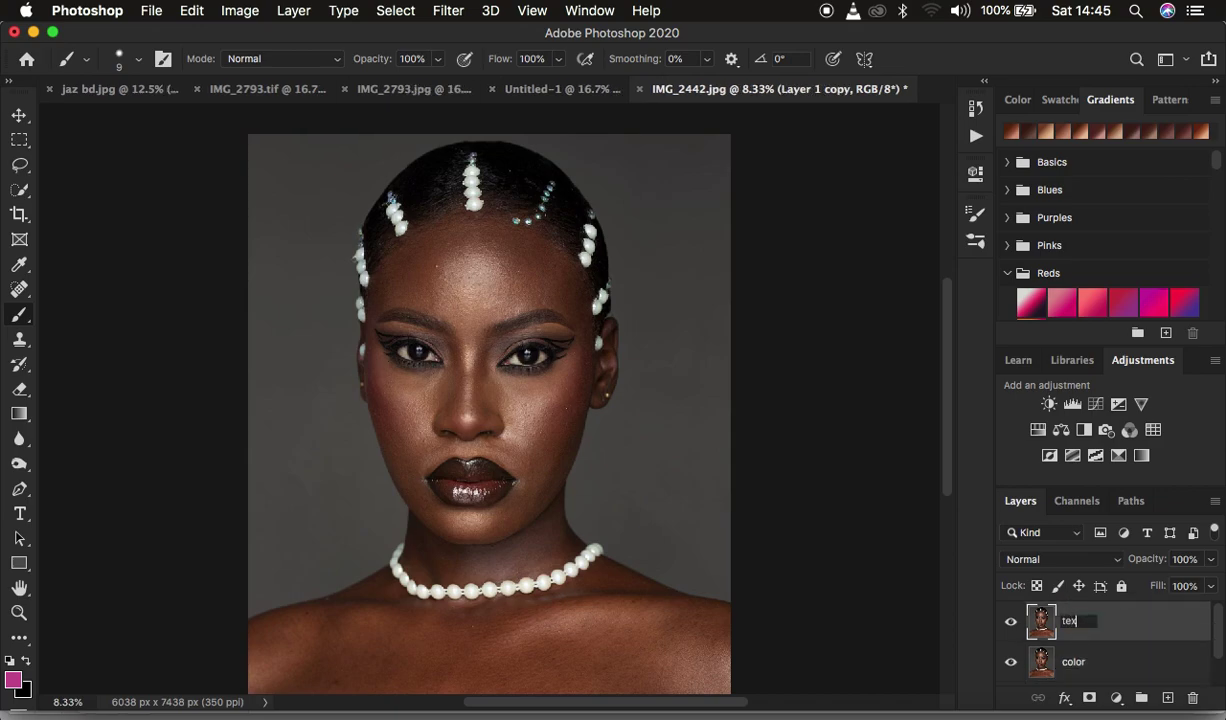
{"action": "type", "text": "tures"}
{"action": "key", "text": "Return"}
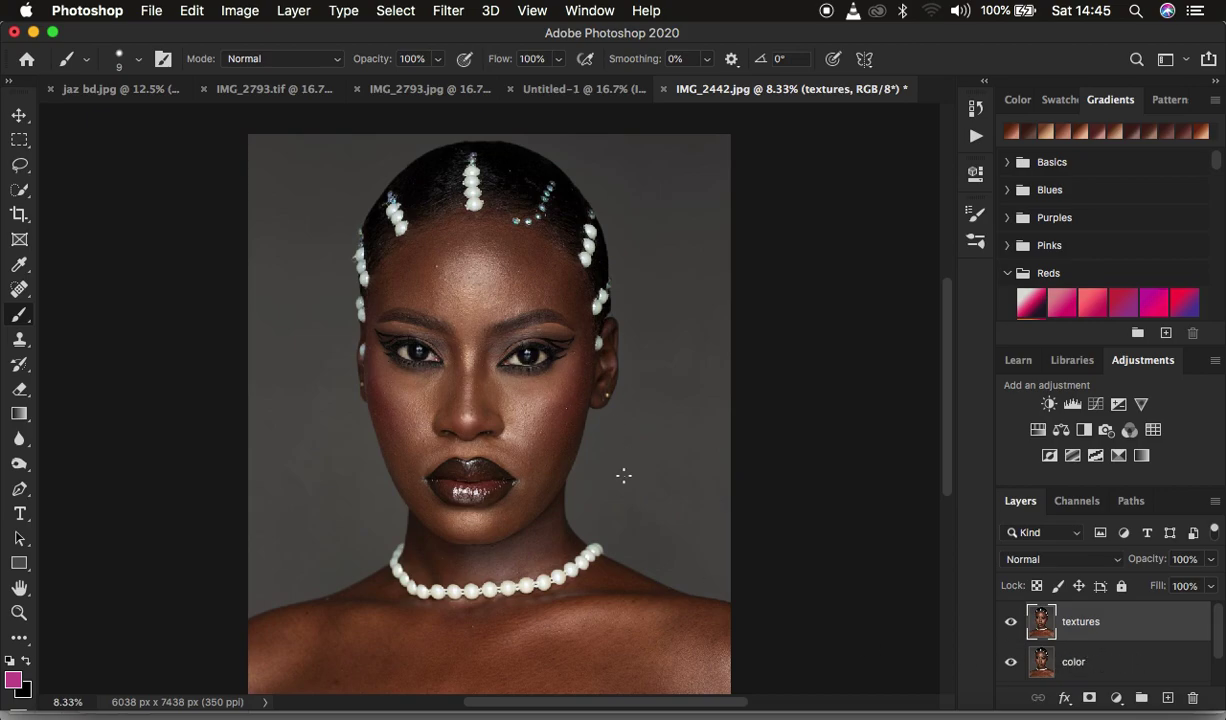
Hide the textures layer and open the Gaussian Blur filter for the color layer
{"action": "left_click", "coordinate": [1074, 655]}
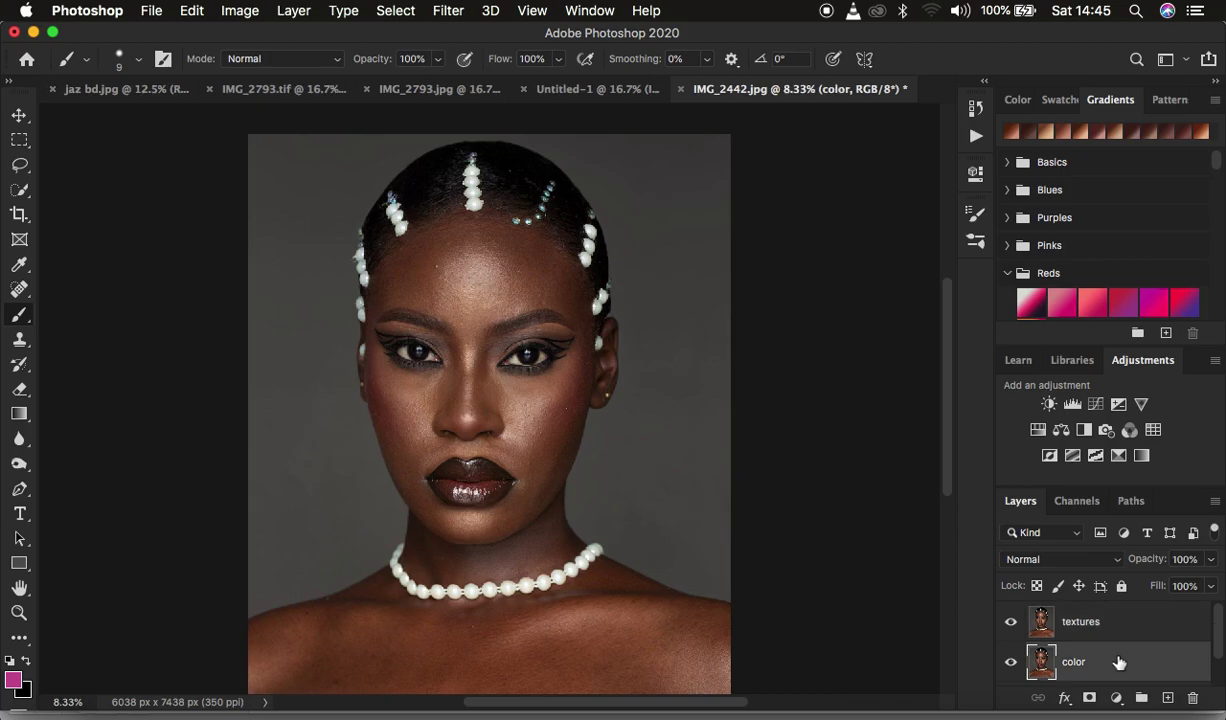
{"action": "left_click", "coordinate": [1011, 622]}
{"action": "left_click", "coordinate": [447, 12]}
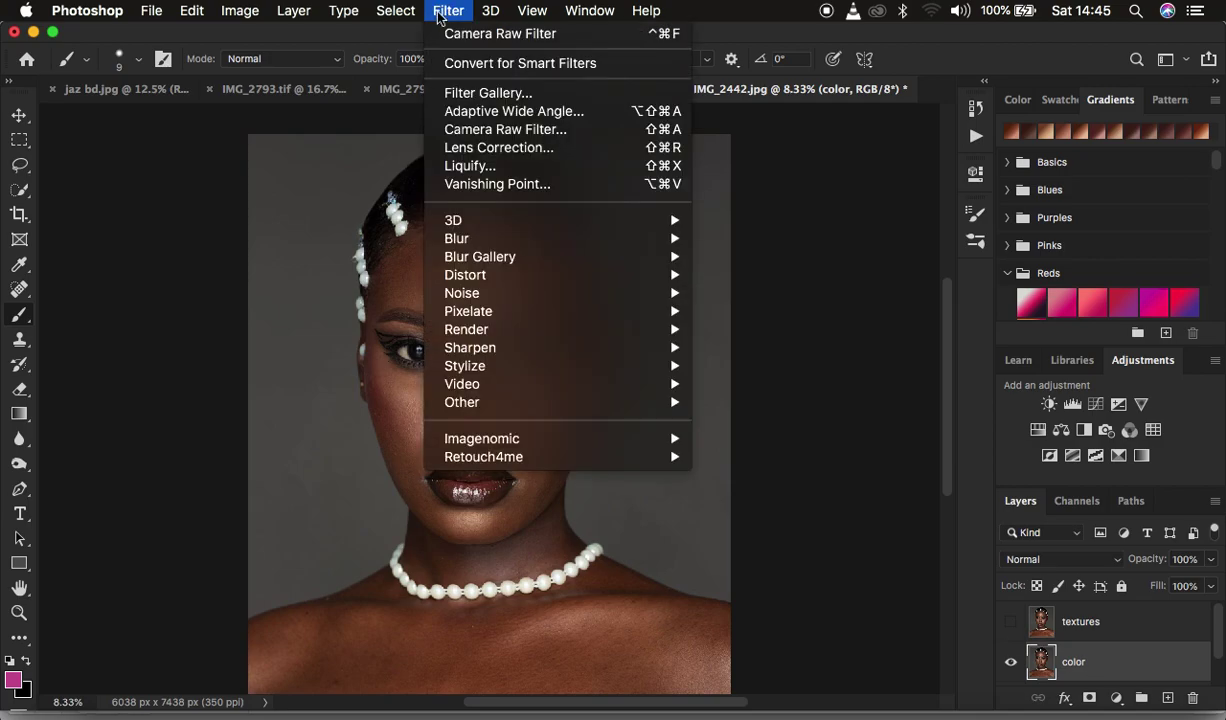
{"action": "mouse_move", "coordinate": [489, 240]}
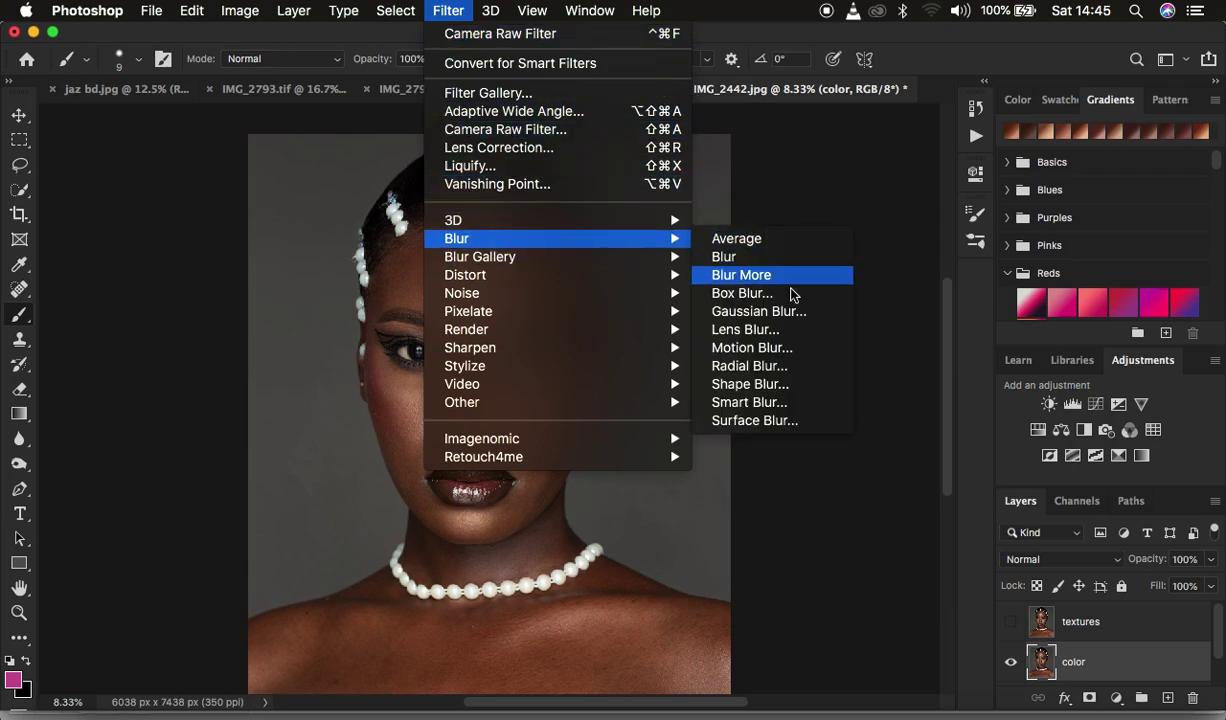
{"action": "left_click", "coordinate": [772, 312]}
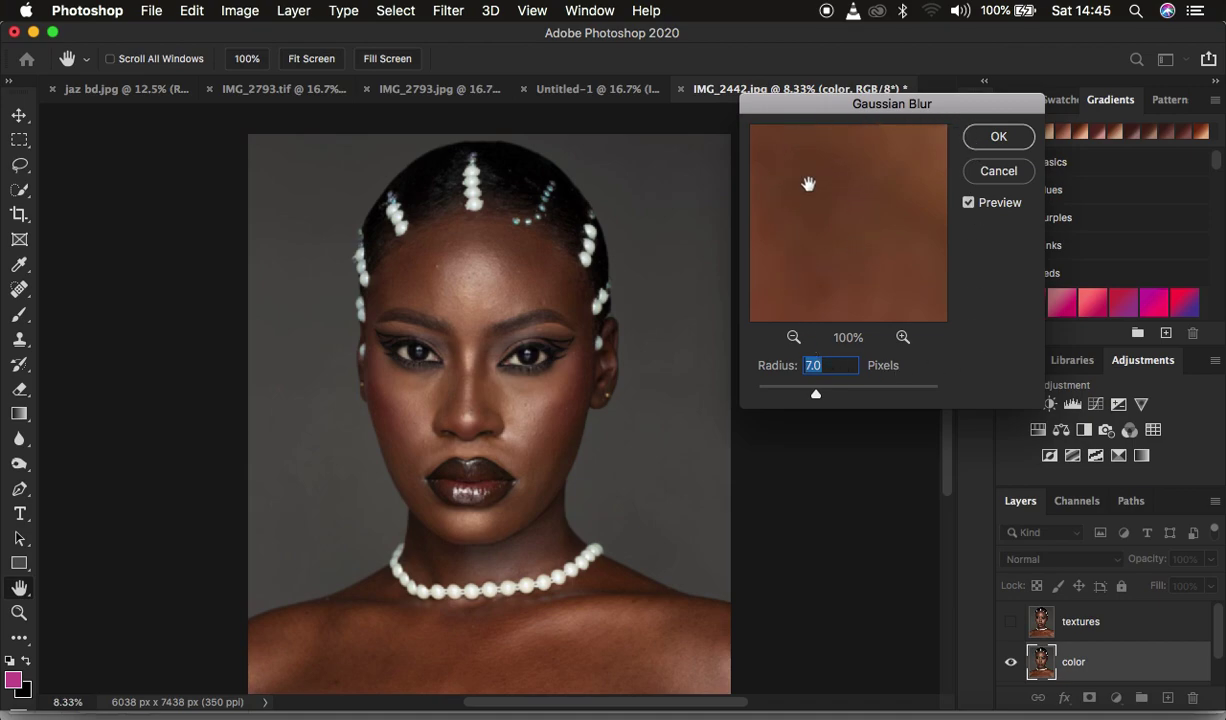
Lower the Gaussian Blur radius to 0.1 pixels
{"action": "left_click", "coordinate": [793, 338]}
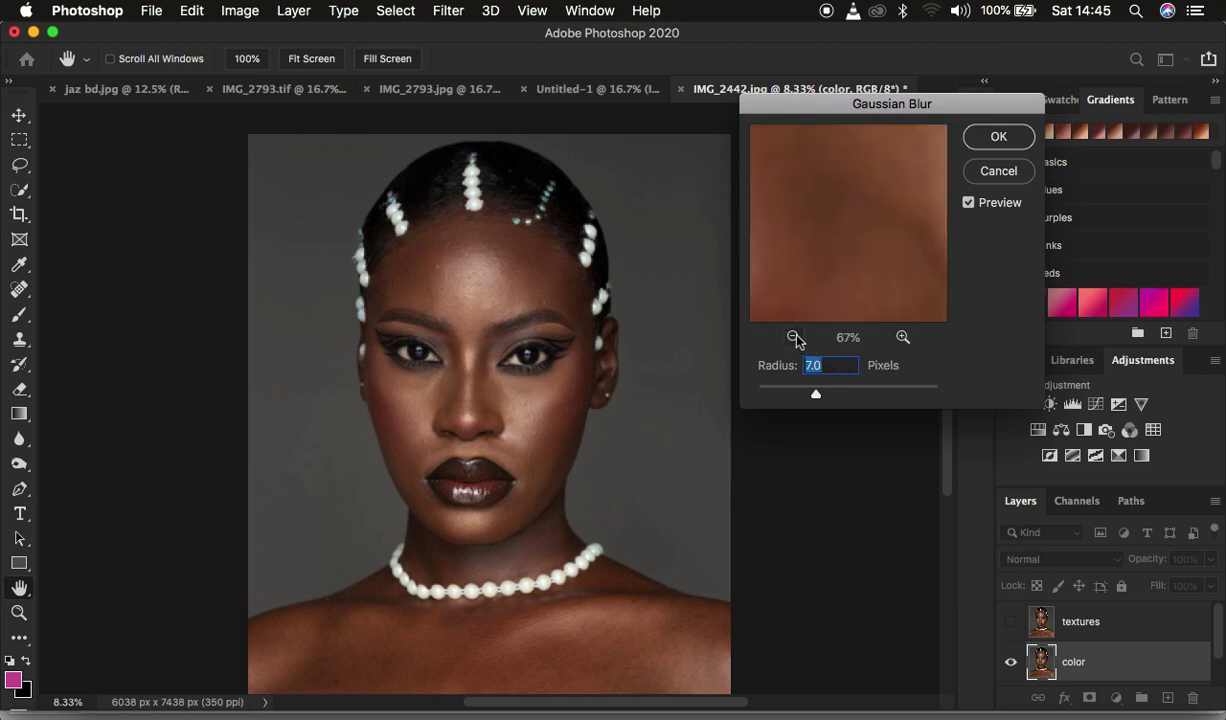
{"action": "left_click", "coordinate": [793, 338]}
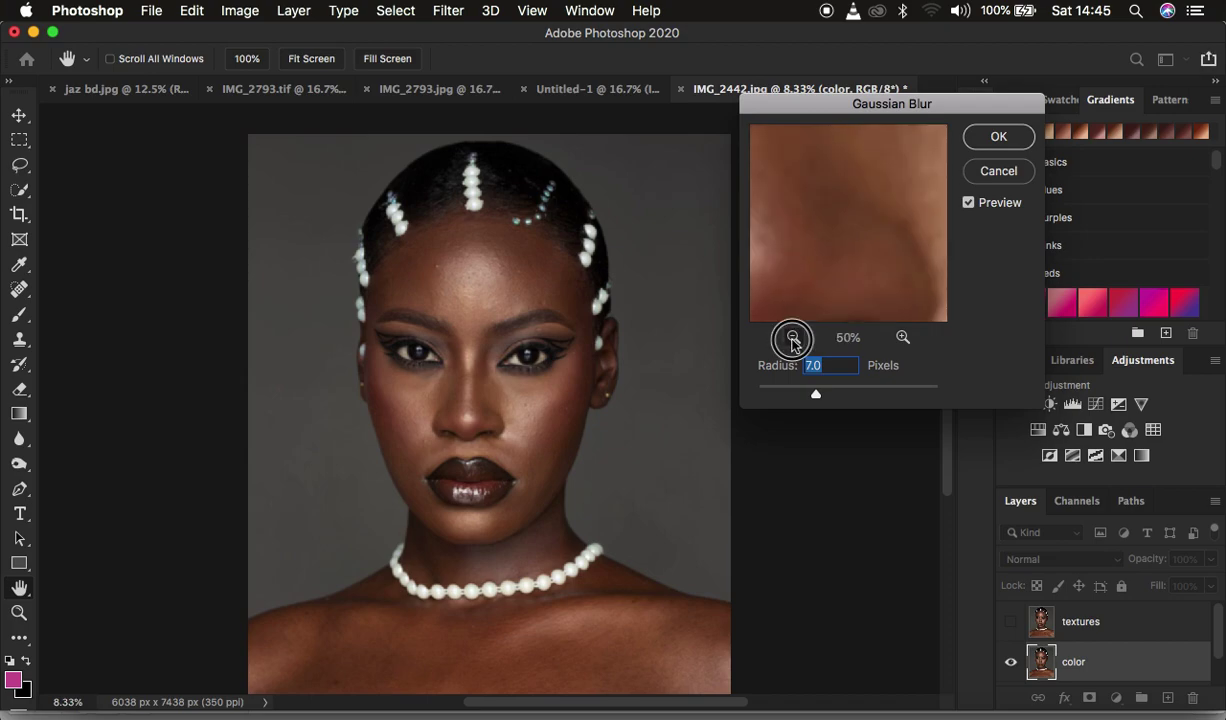
{"action": "left_click", "coordinate": [793, 338]}
{"action": "left_click", "coordinate": [793, 338]}
{"action": "left_click", "coordinate": [793, 338]}
{"action": "left_click", "coordinate": [793, 338]}
{"action": "left_click_drag", "start_coordinate": [812, 393], "coordinate": [757, 393]}
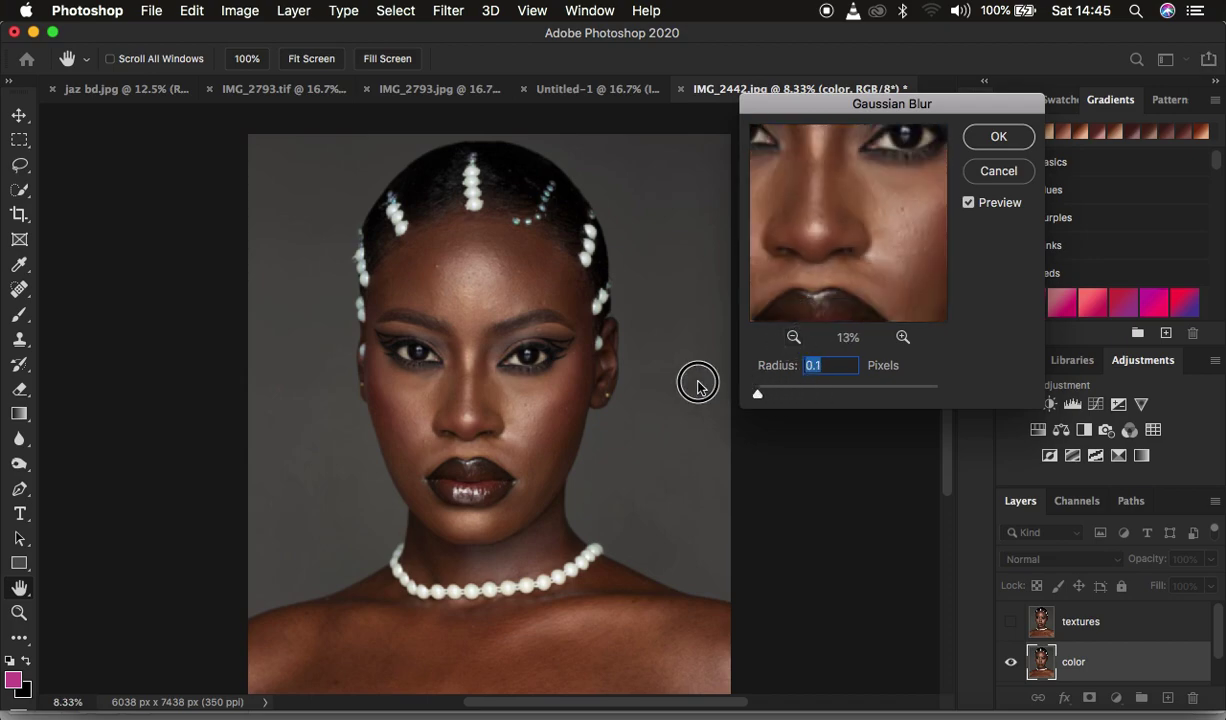
Examine the skin texture of the forehead, eye areas and nose in the Gaussian Blur preview
{"action": "left_click_drag", "start_coordinate": [839, 212], "coordinate": [851, 320]}
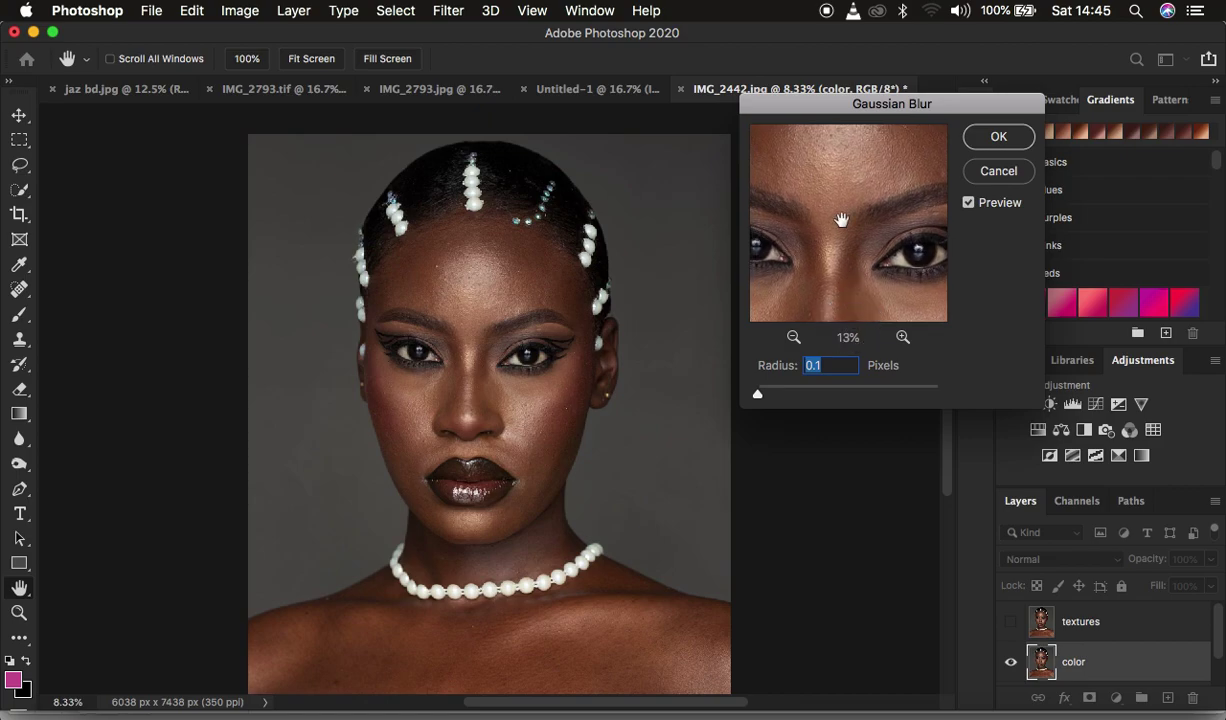
{"action": "left_click", "coordinate": [903, 337]}
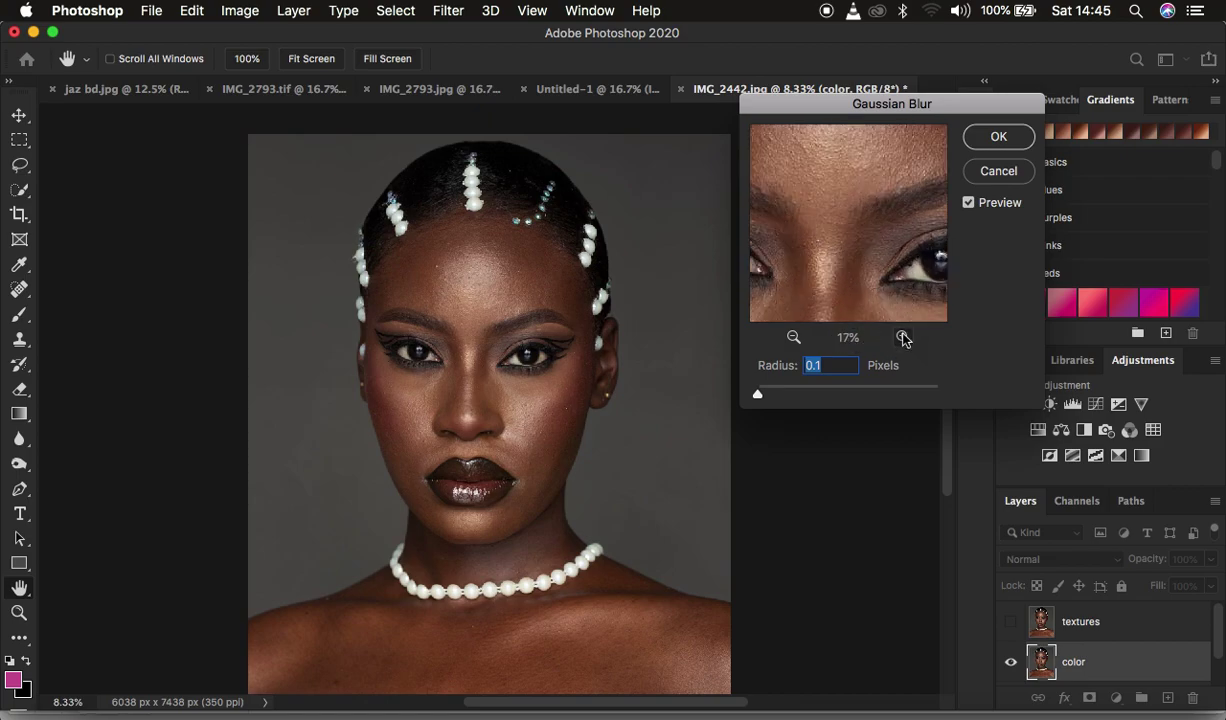
{"action": "left_click_drag", "start_coordinate": [835, 199], "coordinate": [862, 298]}
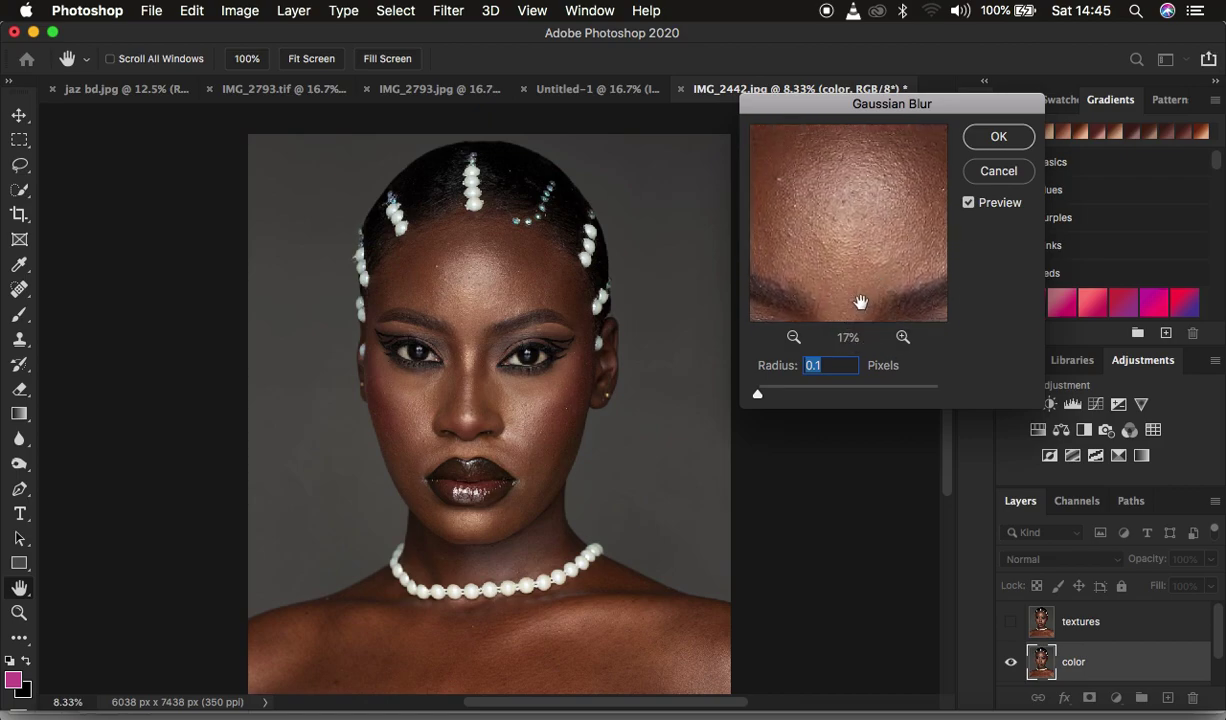
{"action": "left_click", "coordinate": [903, 338]}
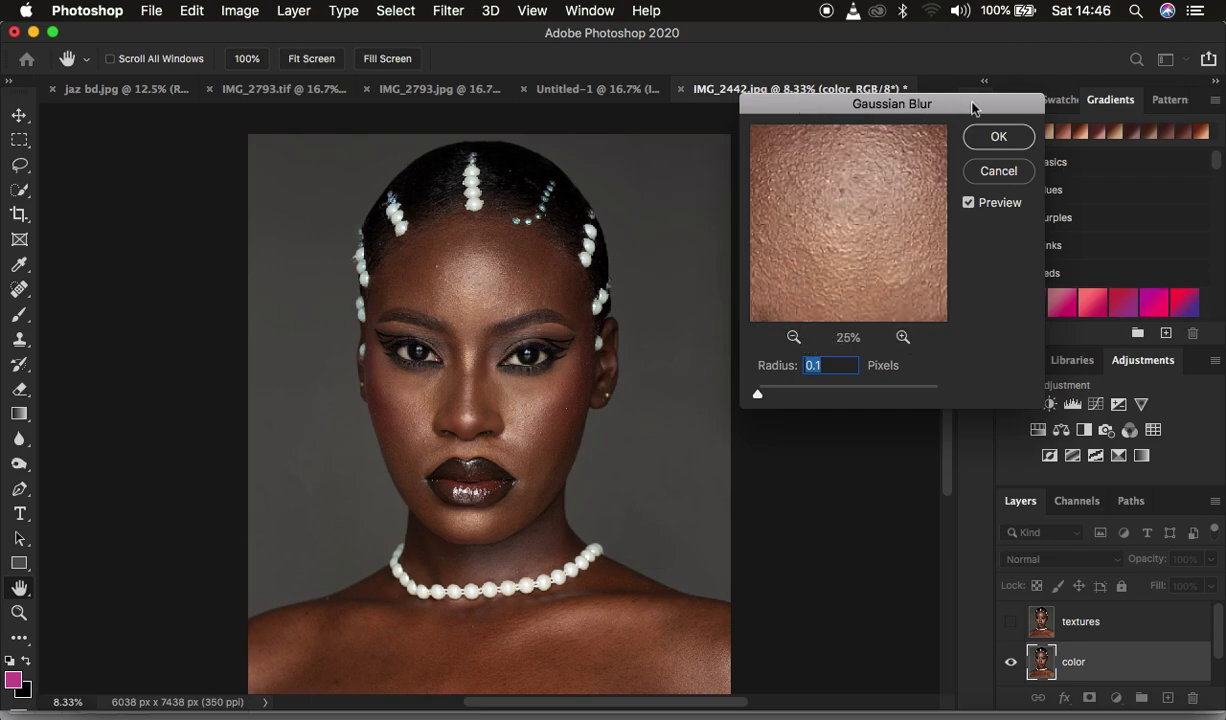
{"action": "left_click", "coordinate": [967, 201]}
{"action": "left_click", "coordinate": [793, 337]}
{"action": "left_click", "coordinate": [793, 337]}
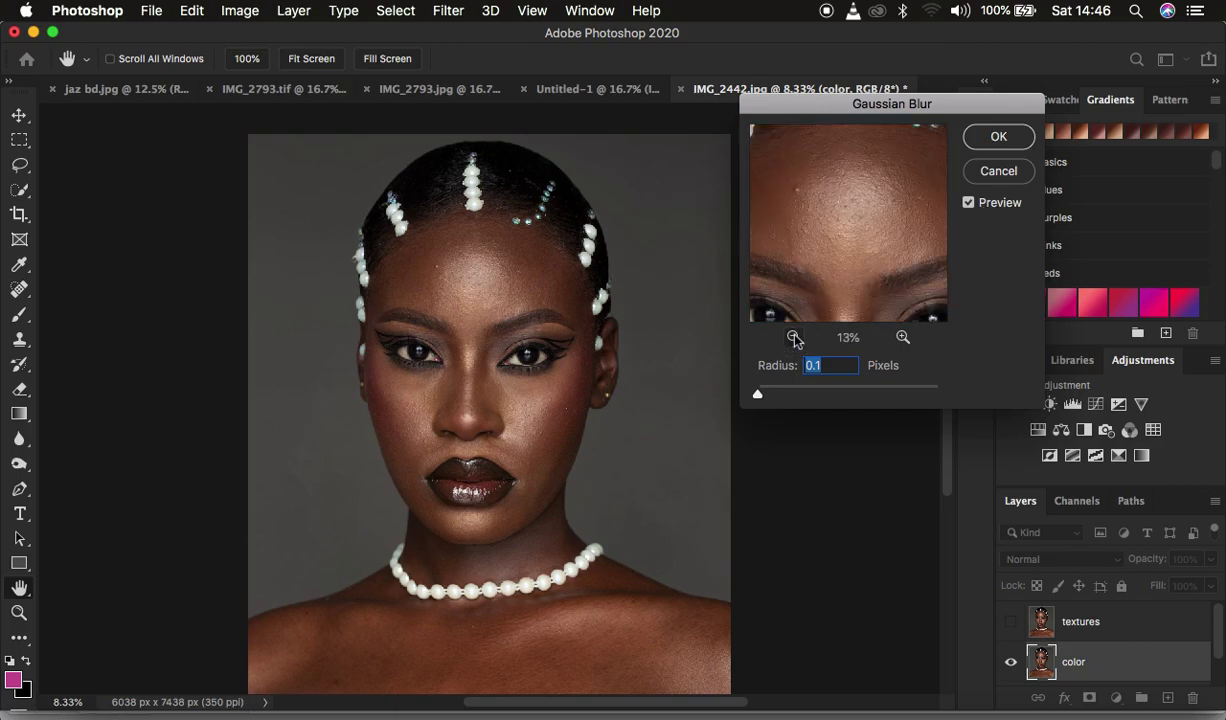
{"action": "left_click", "coordinate": [902, 337]}
{"action": "left_click_drag", "start_coordinate": [884, 249], "coordinate": [794, 183]}
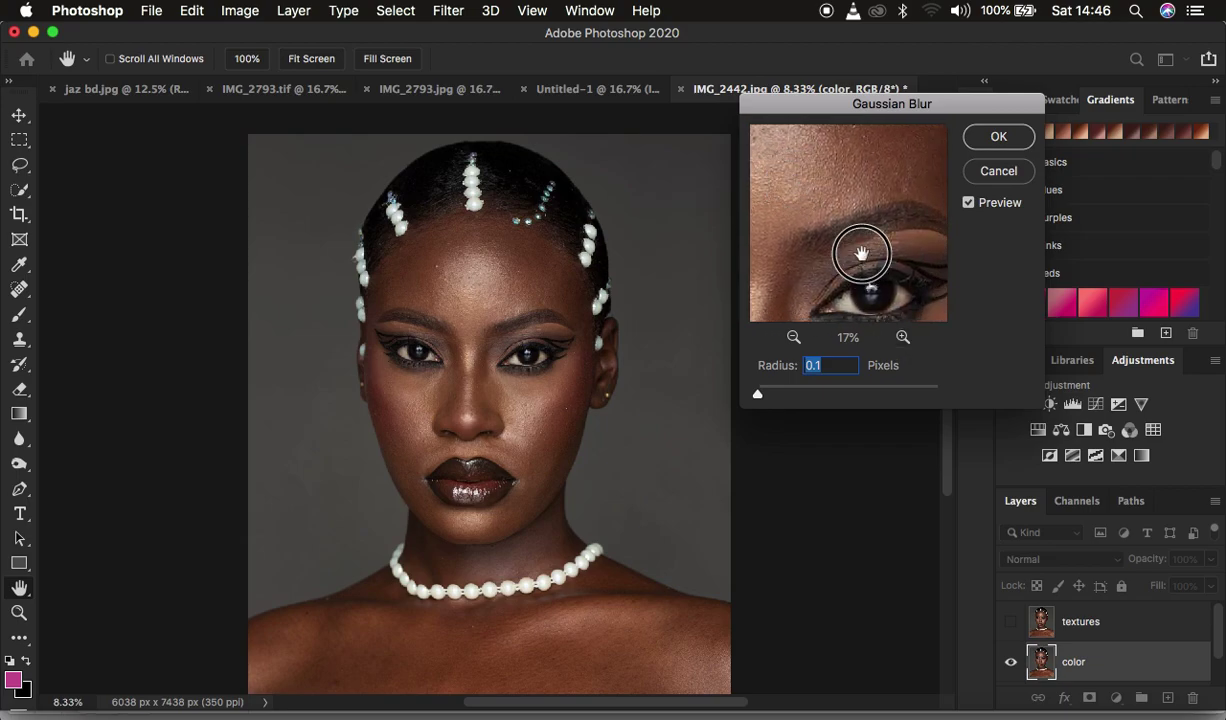
{"action": "left_click_drag", "start_coordinate": [865, 252], "coordinate": [868, 208]}
{"action": "left_click_drag", "start_coordinate": [835, 285], "coordinate": [911, 192]}
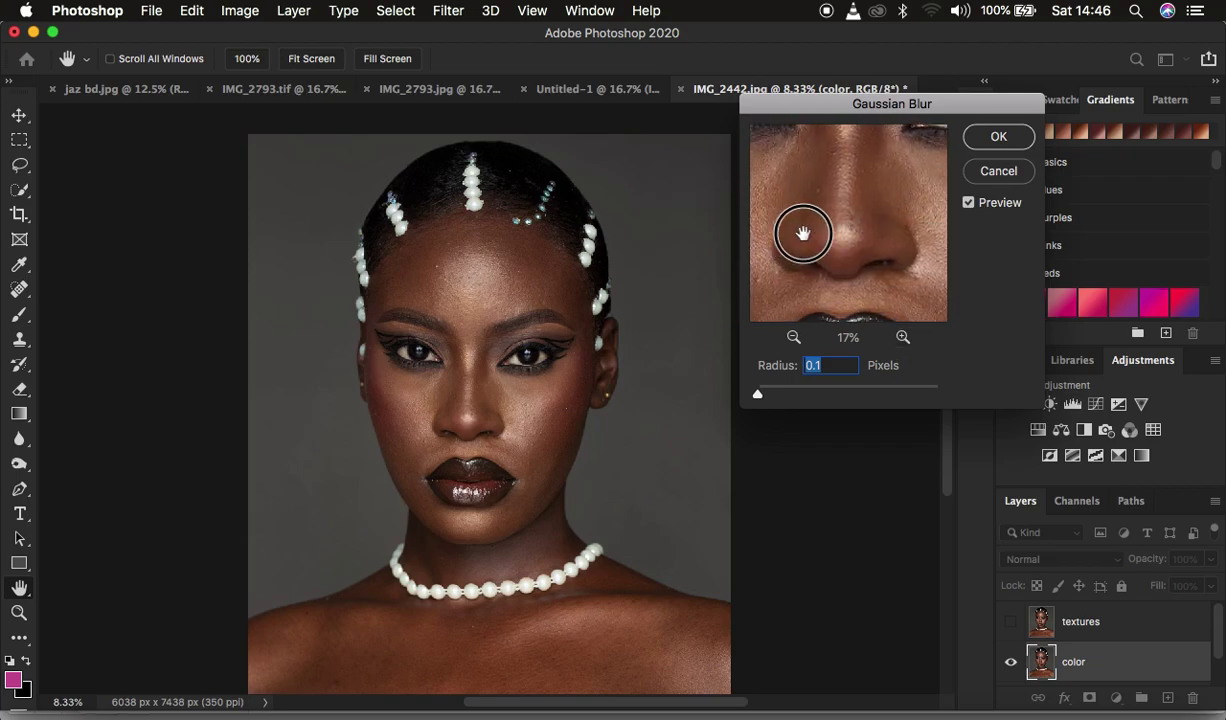
{"action": "left_click_drag", "start_coordinate": [796, 235], "coordinate": [890, 253]}
{"action": "left_click_drag", "start_coordinate": [799, 192], "coordinate": [822, 295]}
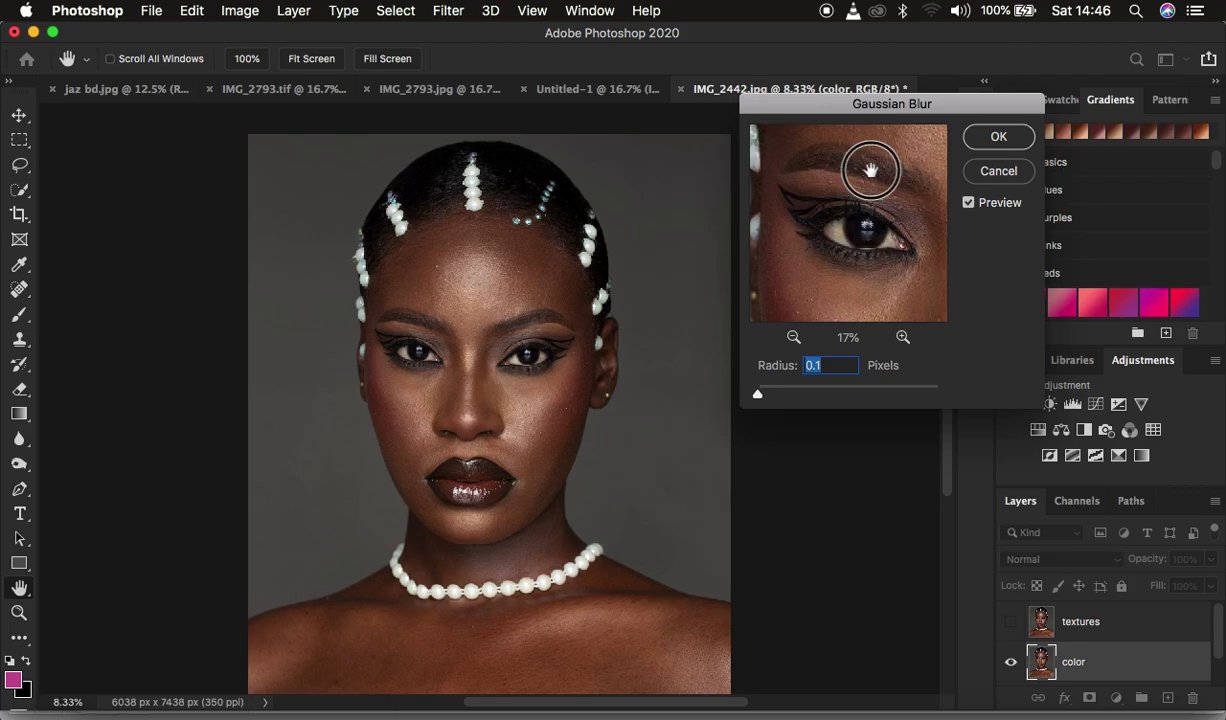
{"action": "left_click_drag", "start_coordinate": [834, 165], "coordinate": [797, 237]}
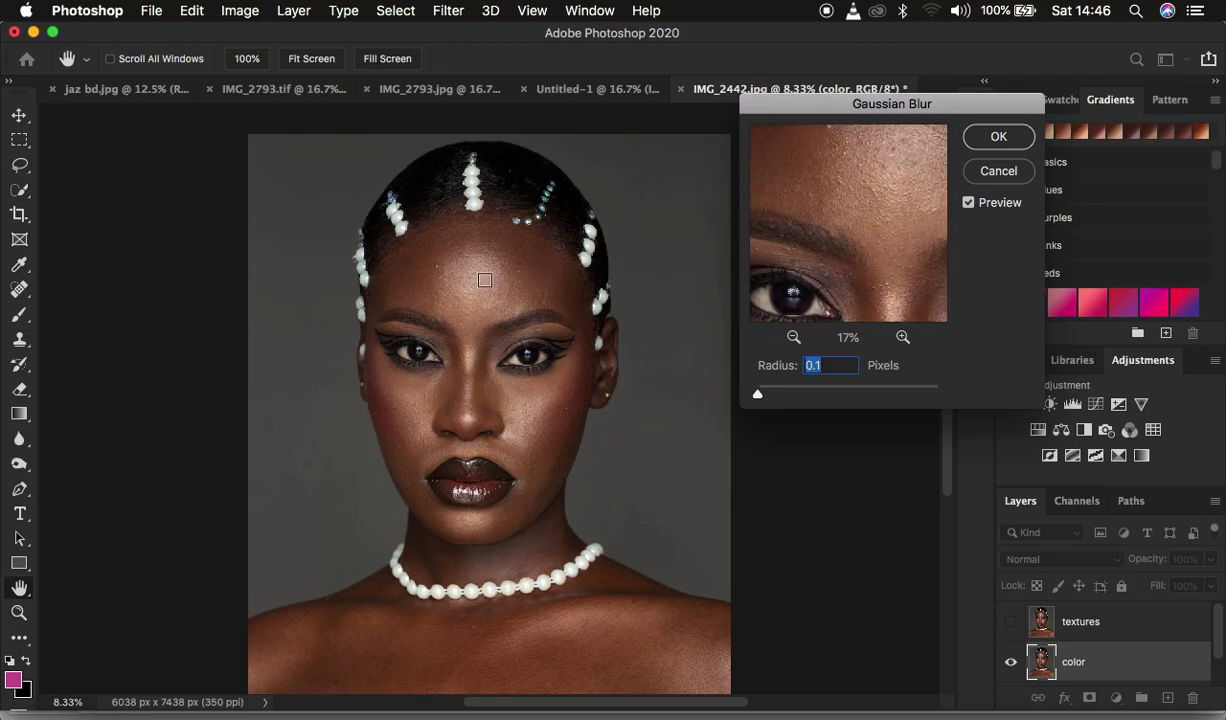
{"action": "left_click", "coordinate": [444, 270]}
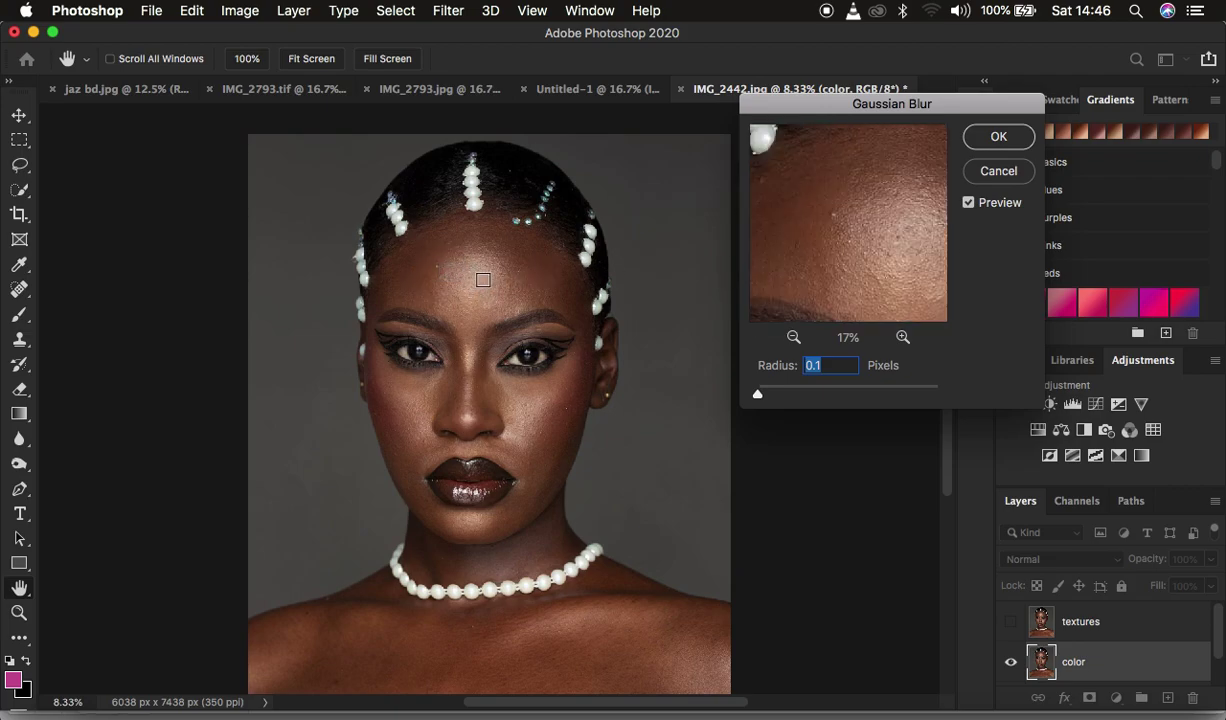
{"action": "left_click_drag", "start_coordinate": [851, 245], "coordinate": [802, 211]}
{"action": "left_click_drag", "start_coordinate": [876, 219], "coordinate": [876, 263]}
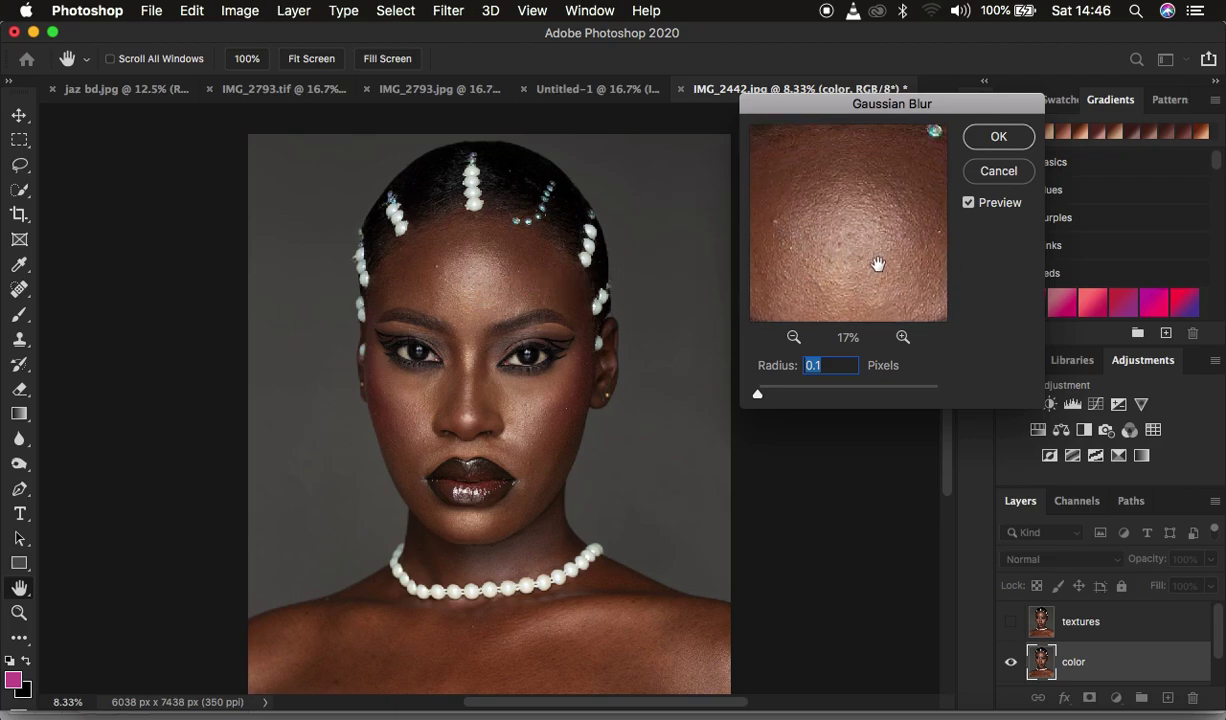
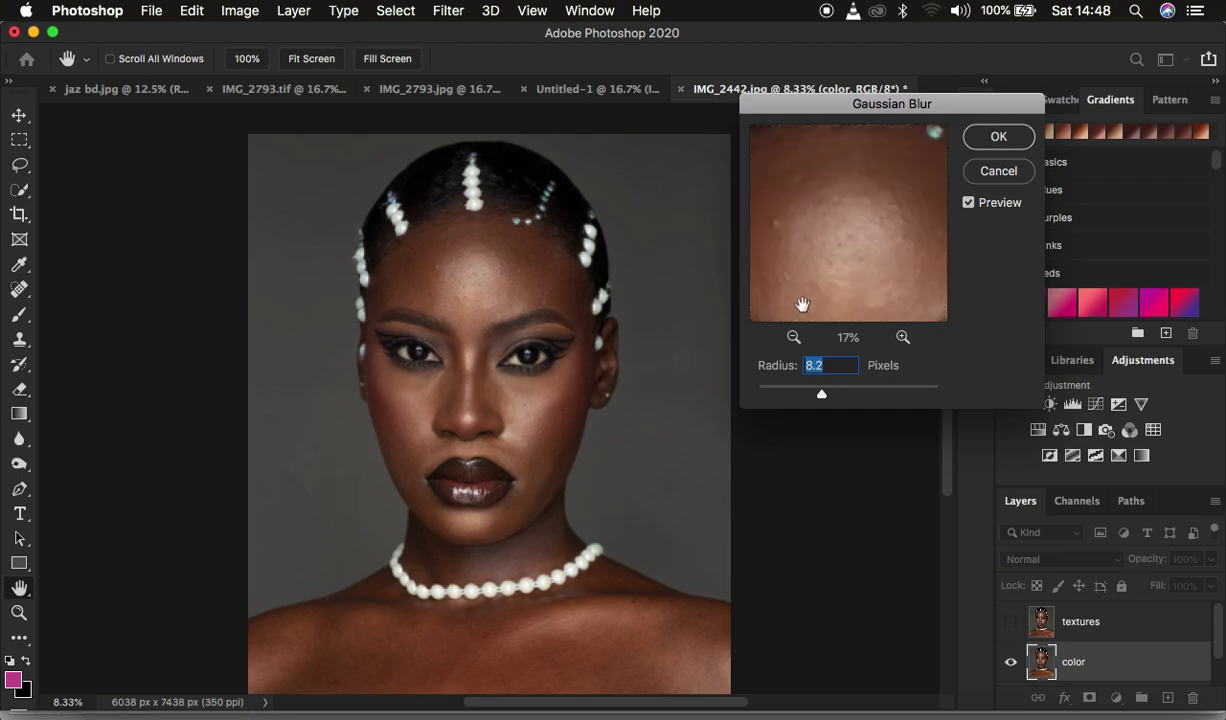
Set the Gaussian Blur radius to 8.0 pixels, check the softened skin in the preview and apply the blur to the color layer
{"action": "left_click_drag", "start_coordinate": [808, 361], "coordinate": [822, 397]}
{"action": "left_click_drag", "start_coordinate": [780, 266], "coordinate": [782, 180]}
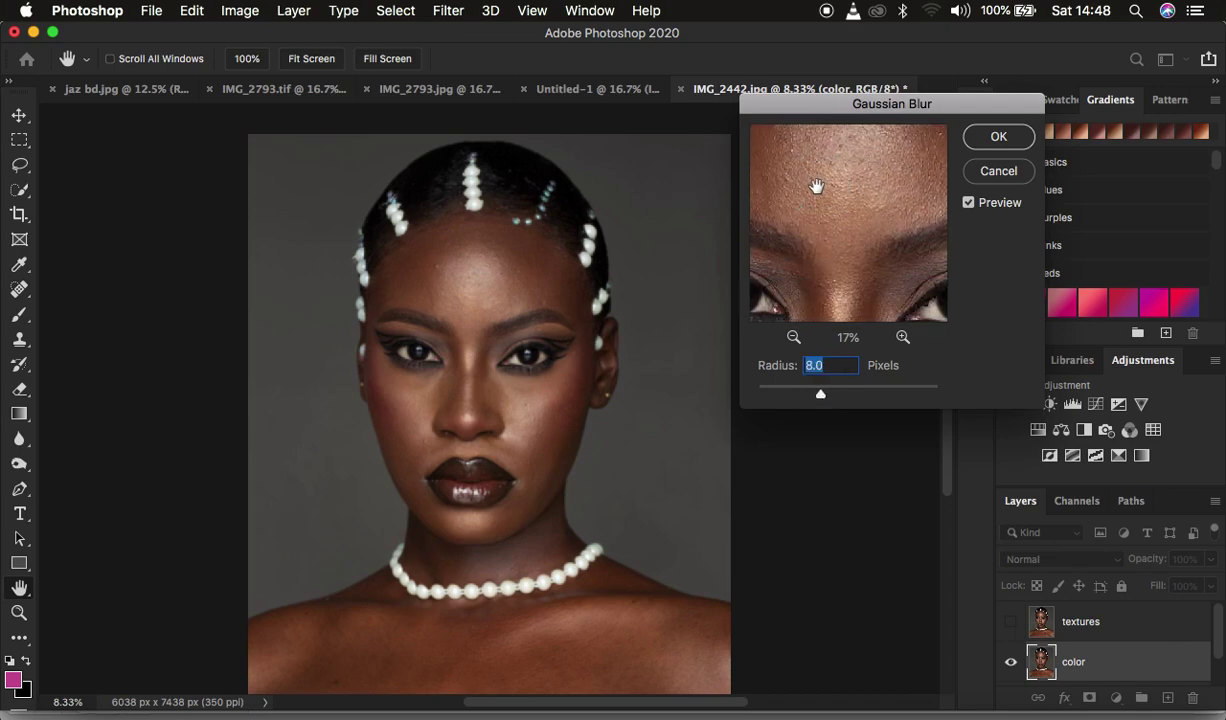
{"action": "left_click", "coordinate": [793, 337]}
{"action": "left_click", "coordinate": [793, 337]}
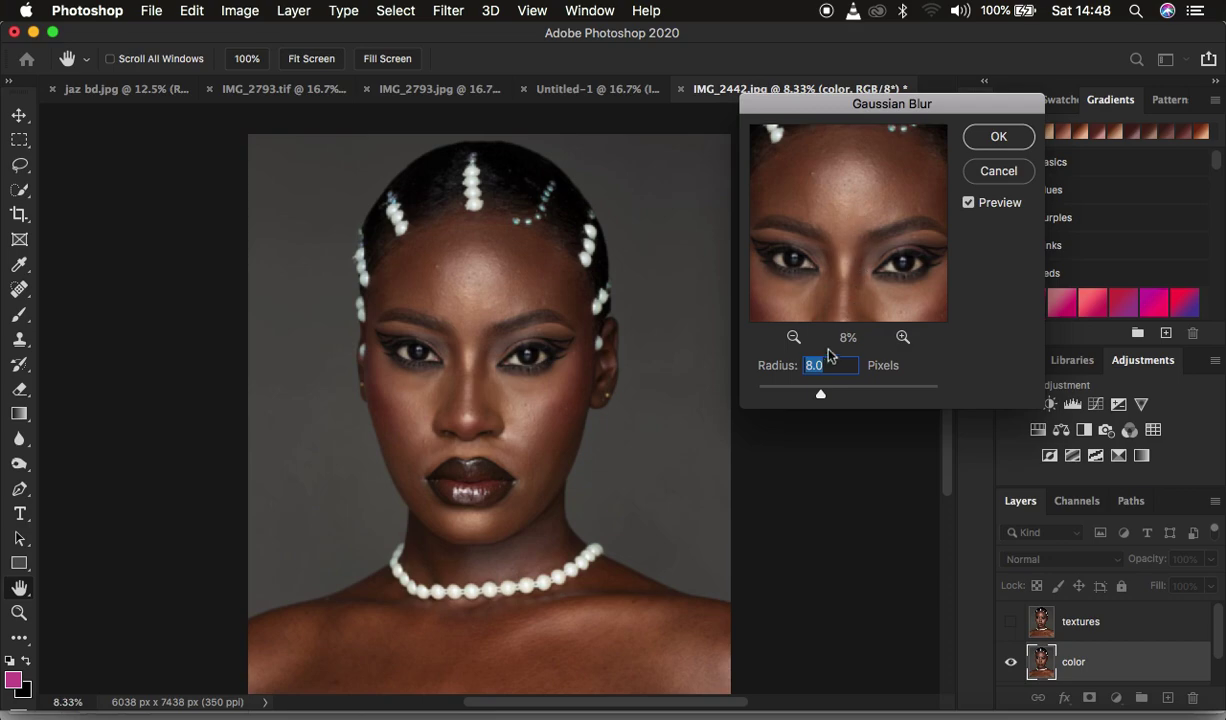
{"action": "left_click_drag", "start_coordinate": [840, 228], "coordinate": [855, 255]}
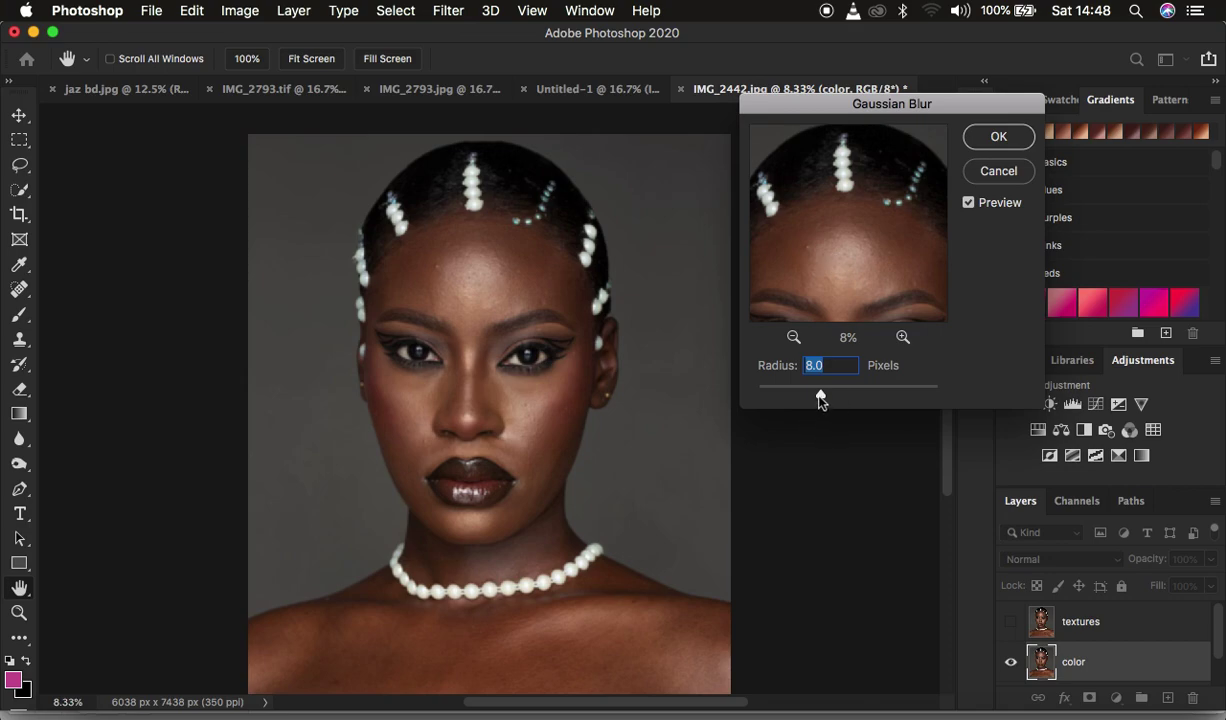
{"action": "left_click", "coordinate": [848, 250]}
{"action": "left_click_drag", "start_coordinate": [848, 250], "coordinate": [813, 228]}
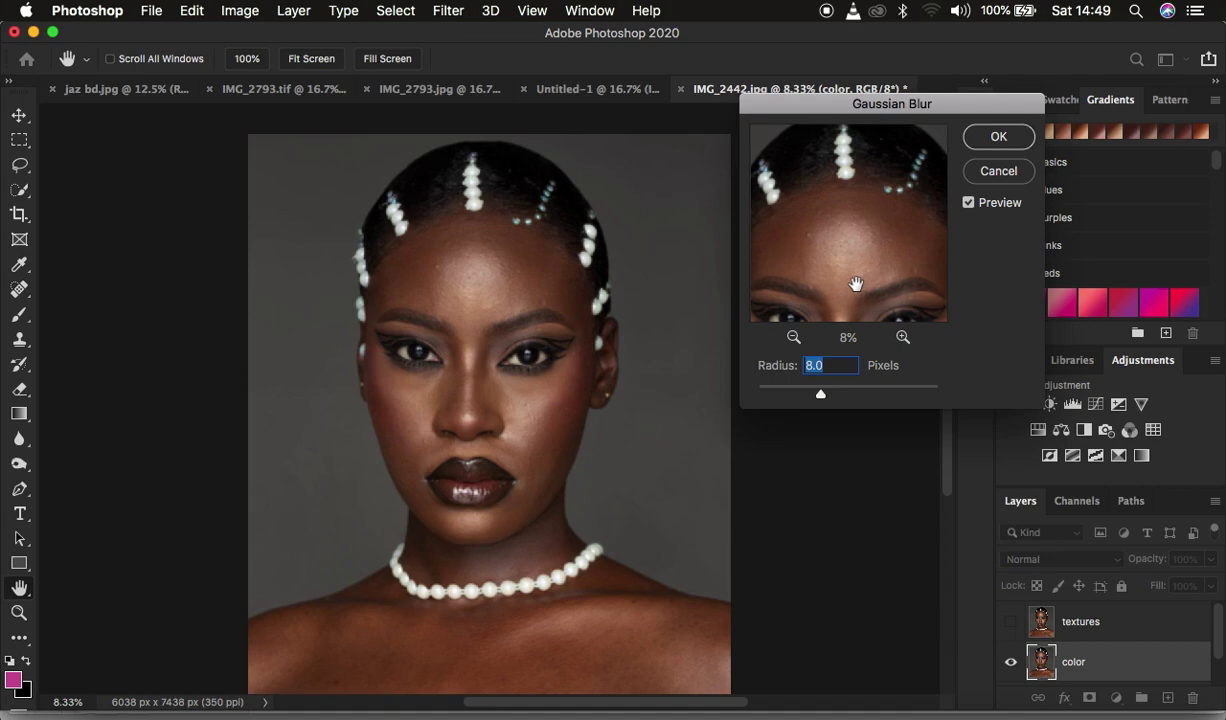
{"action": "left_click", "coordinate": [990, 140]}
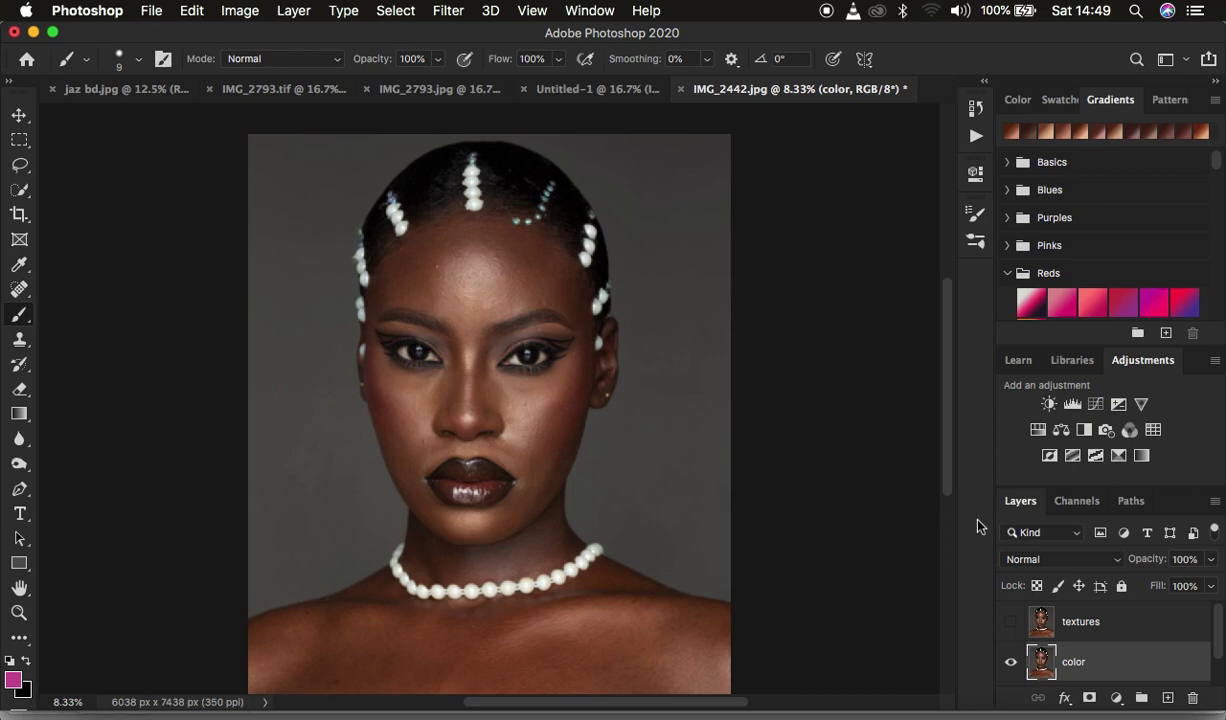
Select and show the textures layer, and open Apply Image for it with the color layer as the source layer
{"action": "left_click", "coordinate": [1110, 622]}
{"action": "left_click", "coordinate": [1010, 622]}
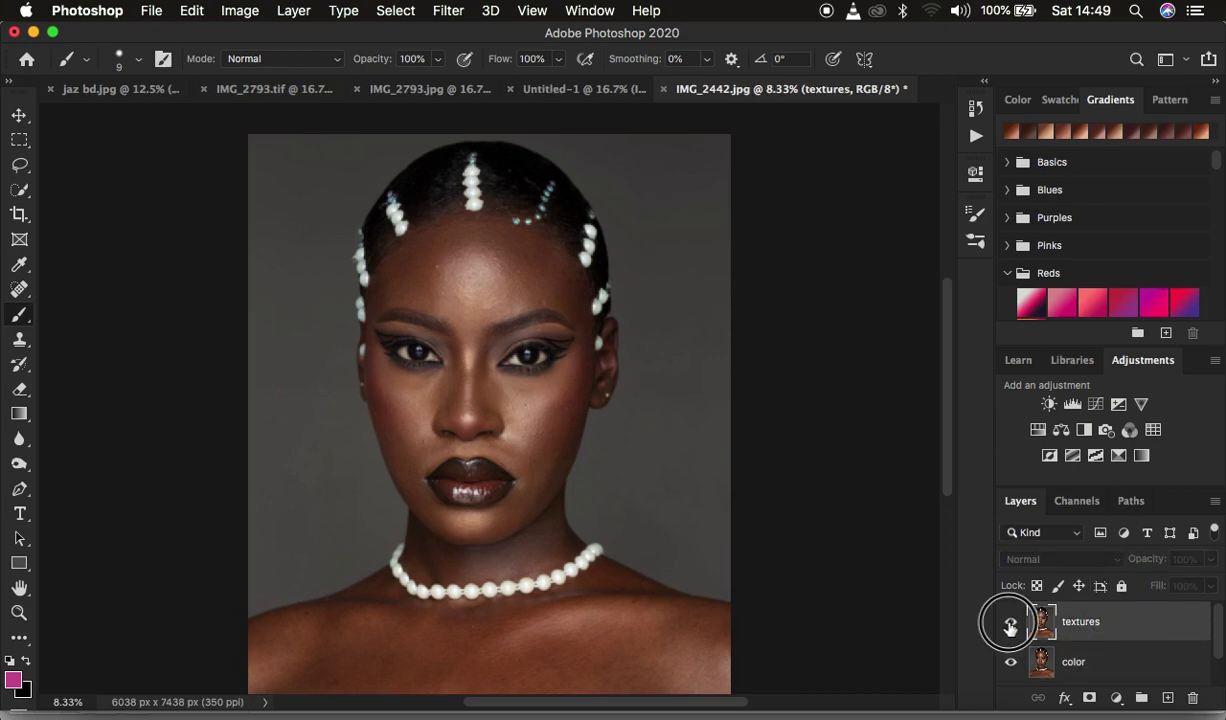
{"action": "left_click", "coordinate": [232, 11]}
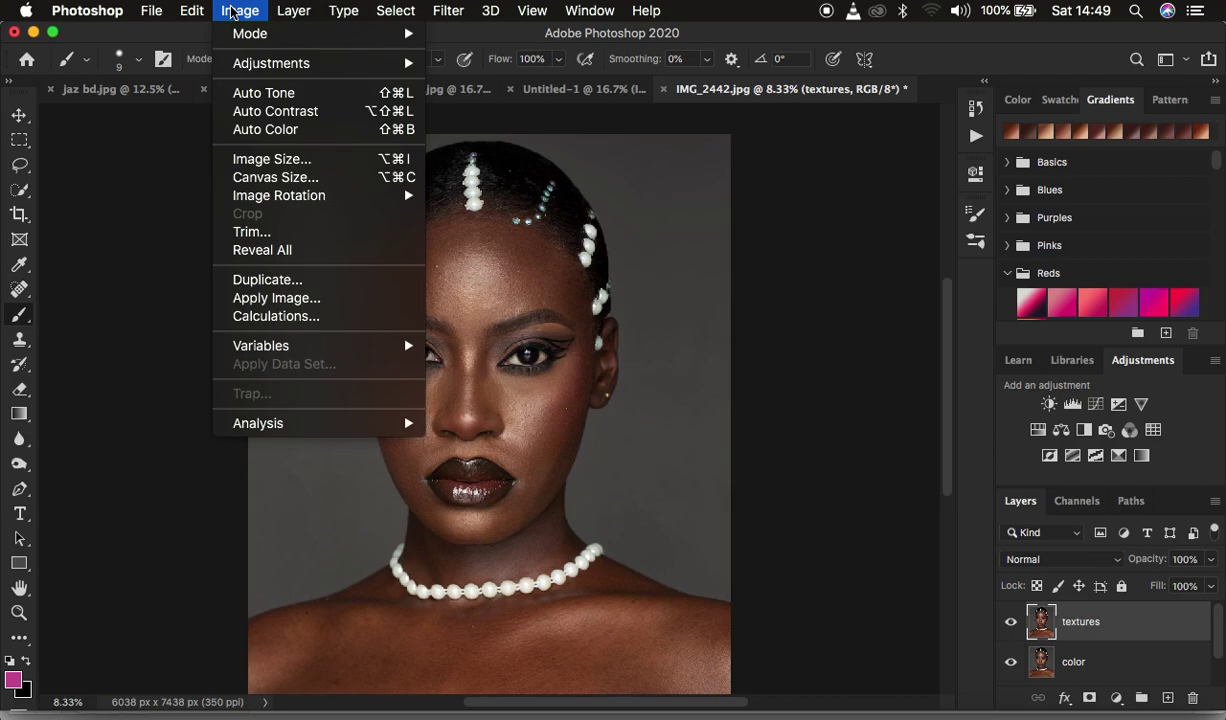
{"action": "left_click", "coordinate": [306, 299]}
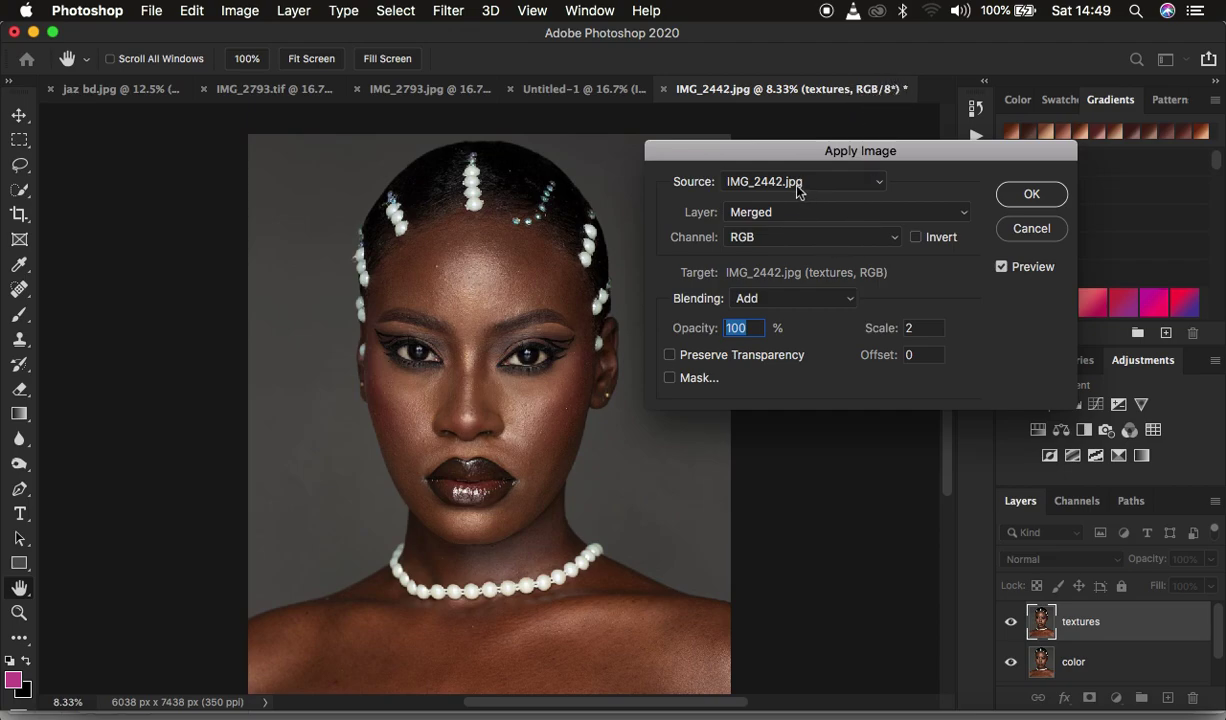
{"action": "left_click", "coordinate": [806, 213]}
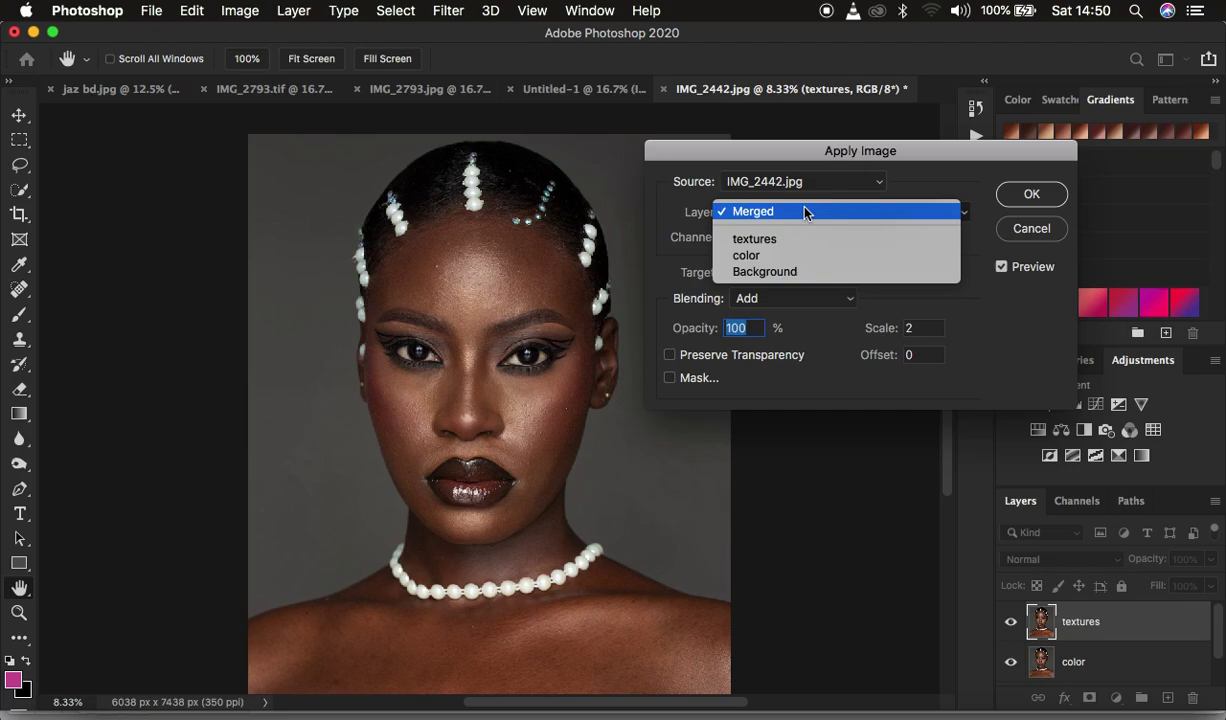
{"action": "left_click", "coordinate": [772, 258]}
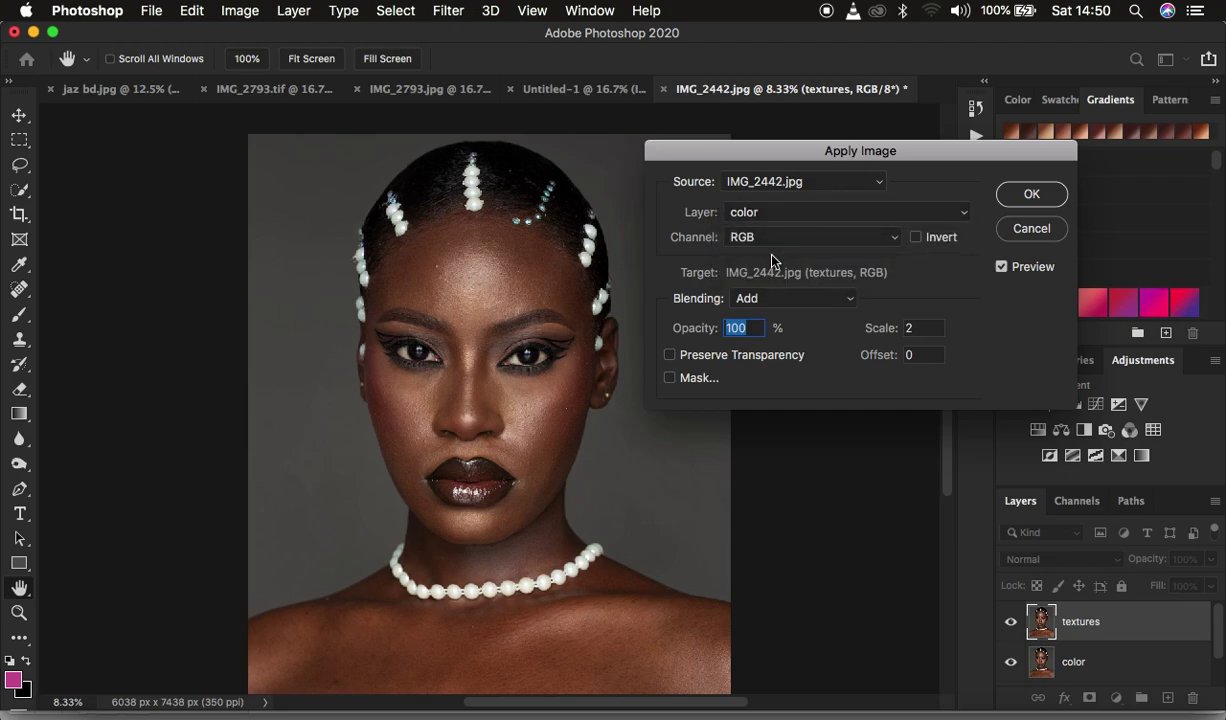
Set the Apply Image blending to Subtract on the RGB channel, with scale 2 and offset 128
{"action": "left_click", "coordinate": [755, 240]}
{"action": "left_click", "coordinate": [755, 237]}
{"action": "left_click", "coordinate": [750, 297]}
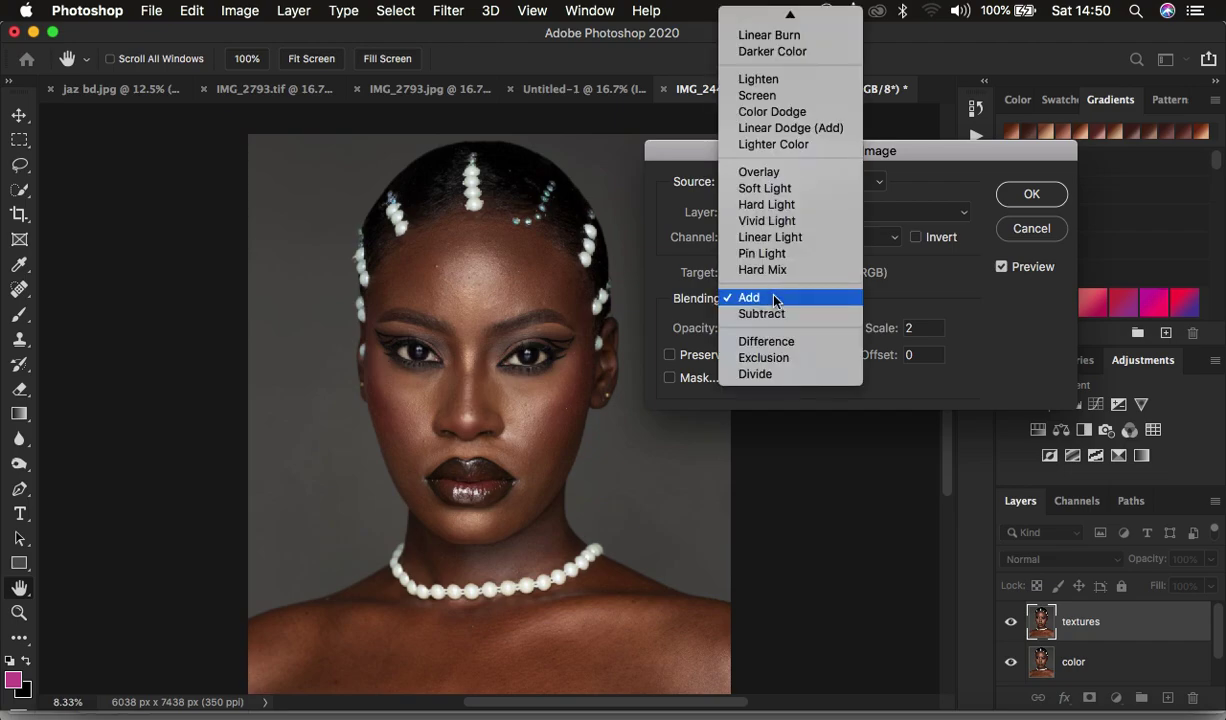
{"action": "left_click", "coordinate": [766, 315]}
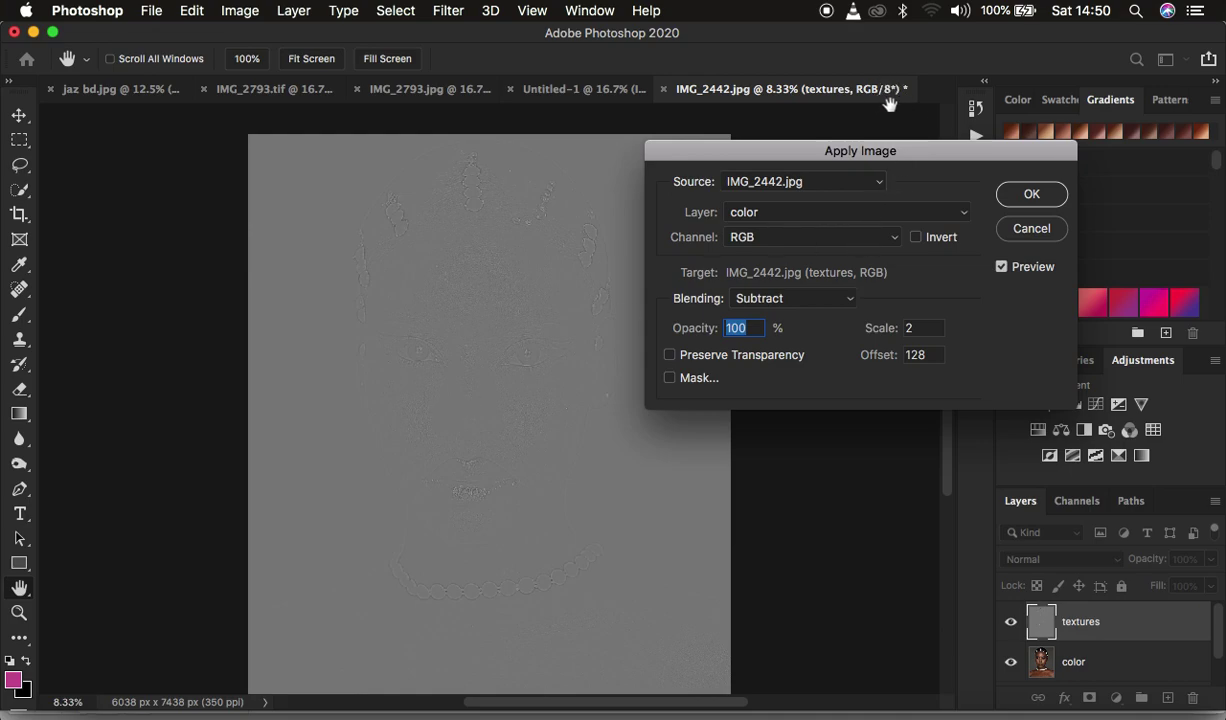
Try Add blending with Invert on in Apply Image, and return to Subtract with Invert off
{"action": "left_click", "coordinate": [769, 215]}
{"action": "left_click", "coordinate": [767, 213]}
{"action": "left_click", "coordinate": [774, 238]}
{"action": "left_click", "coordinate": [774, 237]}
{"action": "left_click", "coordinate": [772, 290]}
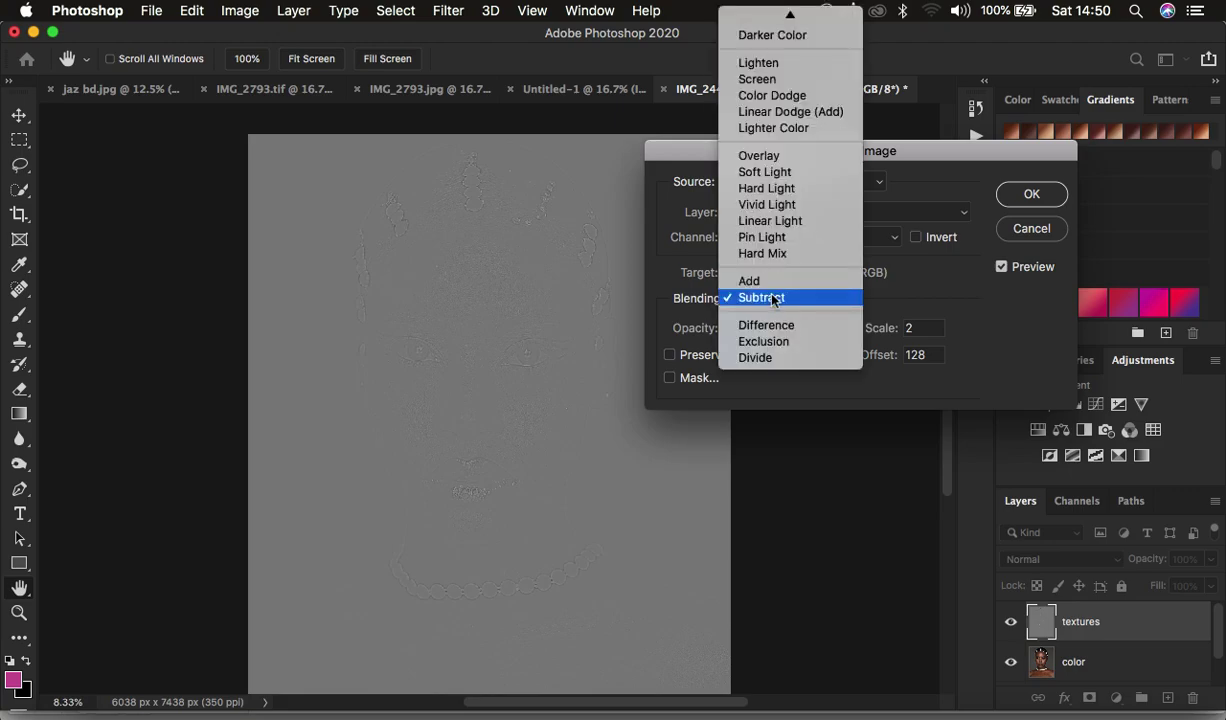
{"action": "left_click", "coordinate": [762, 280]}
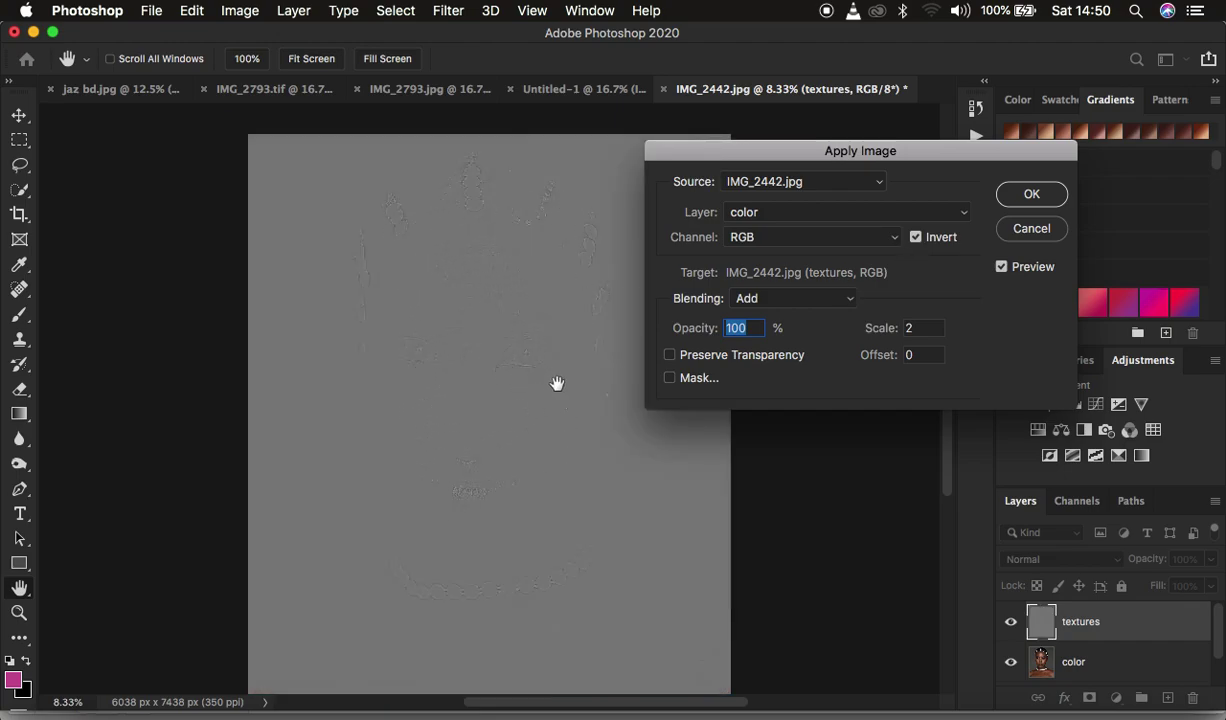
{"action": "left_click", "coordinate": [788, 300]}
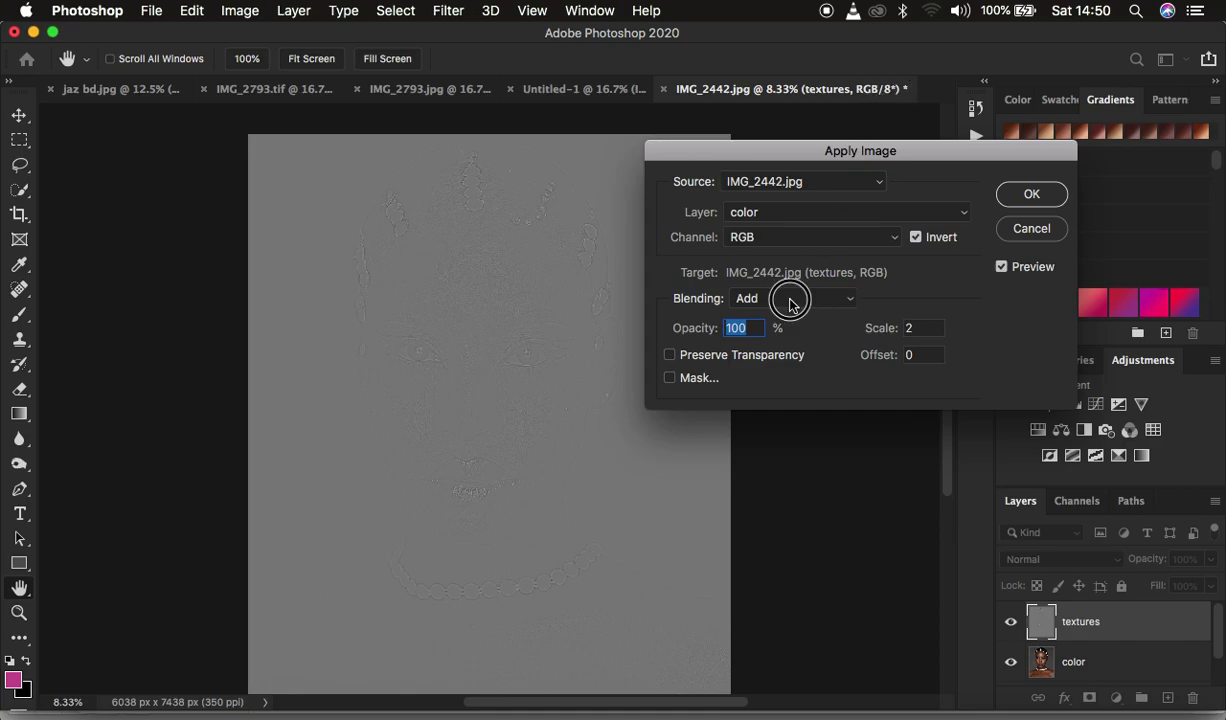
{"action": "left_click", "coordinate": [760, 312]}
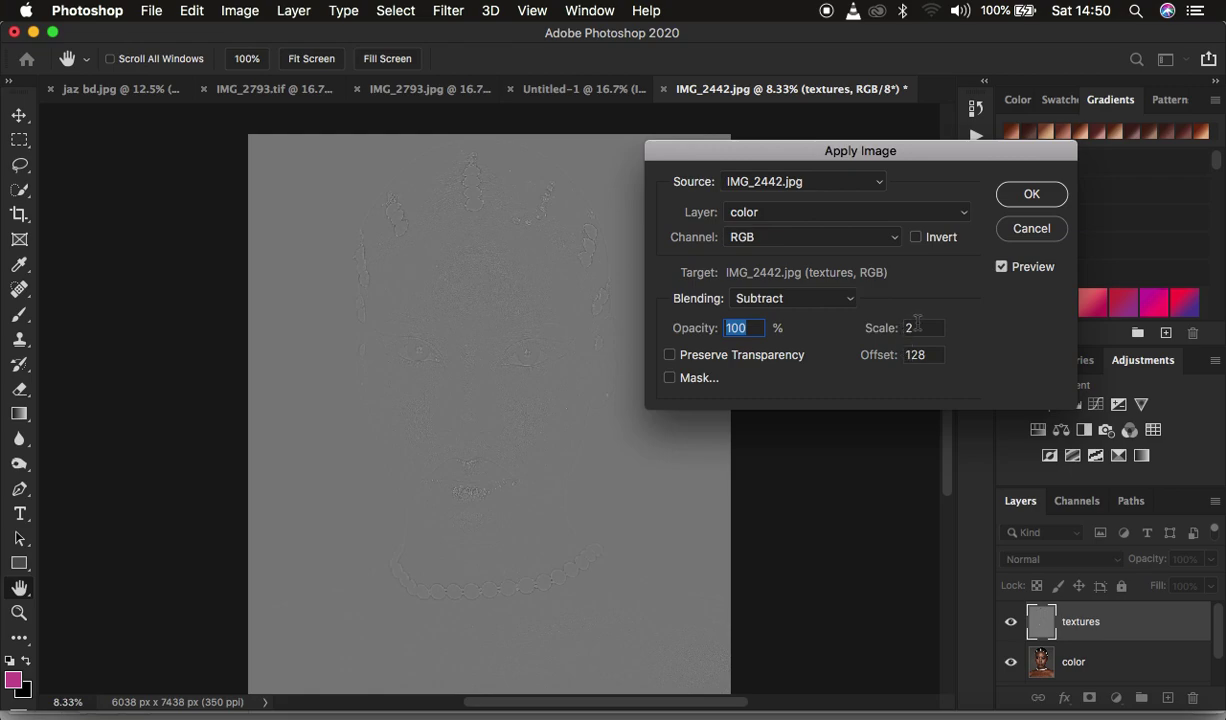
Apply the Subtract calculation to the textures layer and set the layer's blend mode to Linear Light
{"action": "left_click", "coordinate": [1020, 196]}
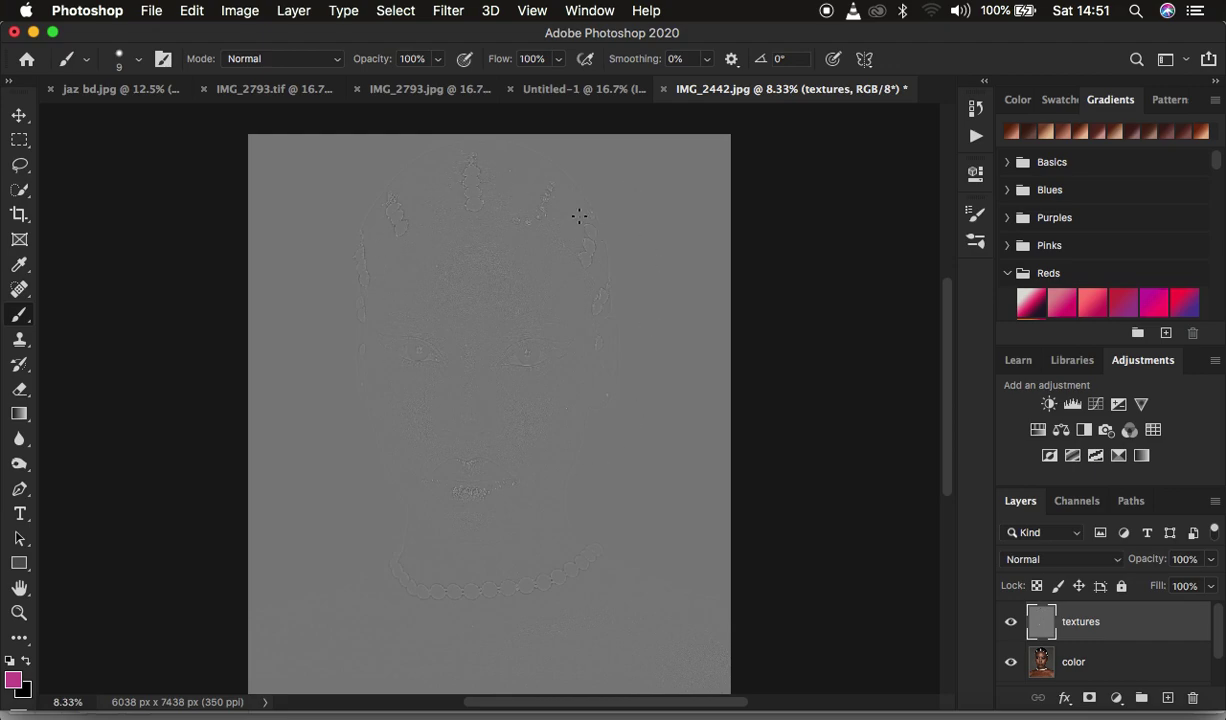
{"action": "left_click", "coordinate": [1046, 558]}
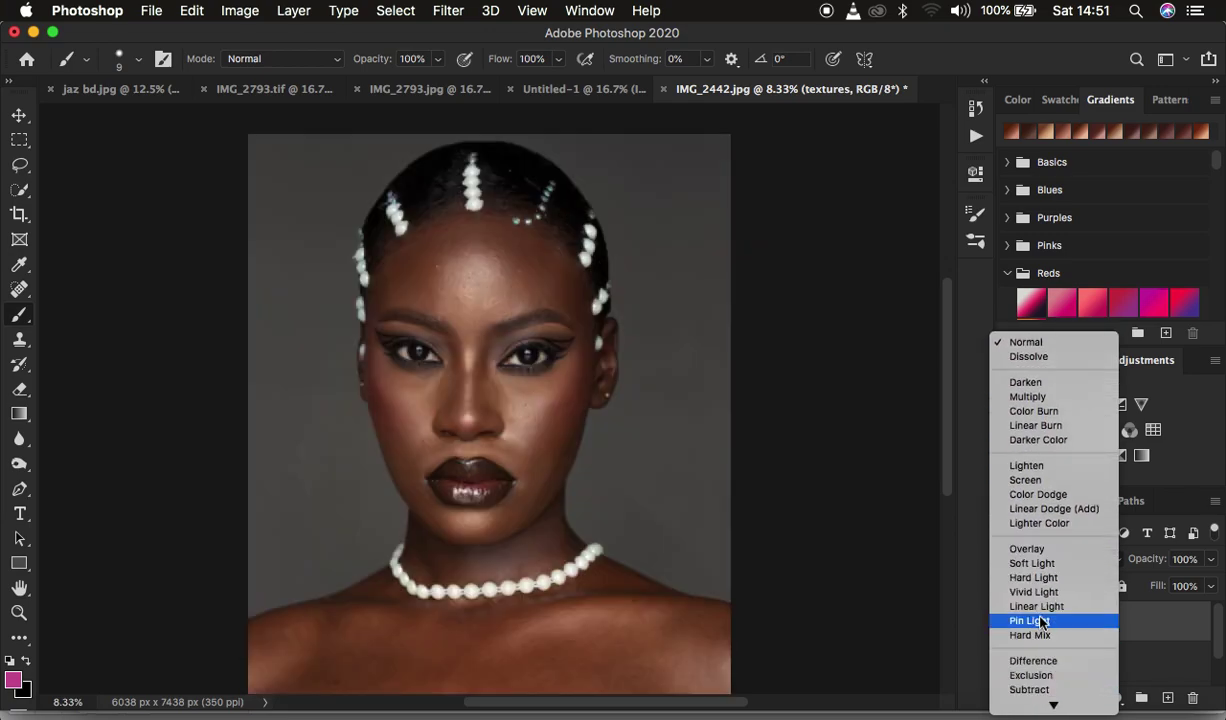
{"action": "left_click", "coordinate": [1036, 606]}
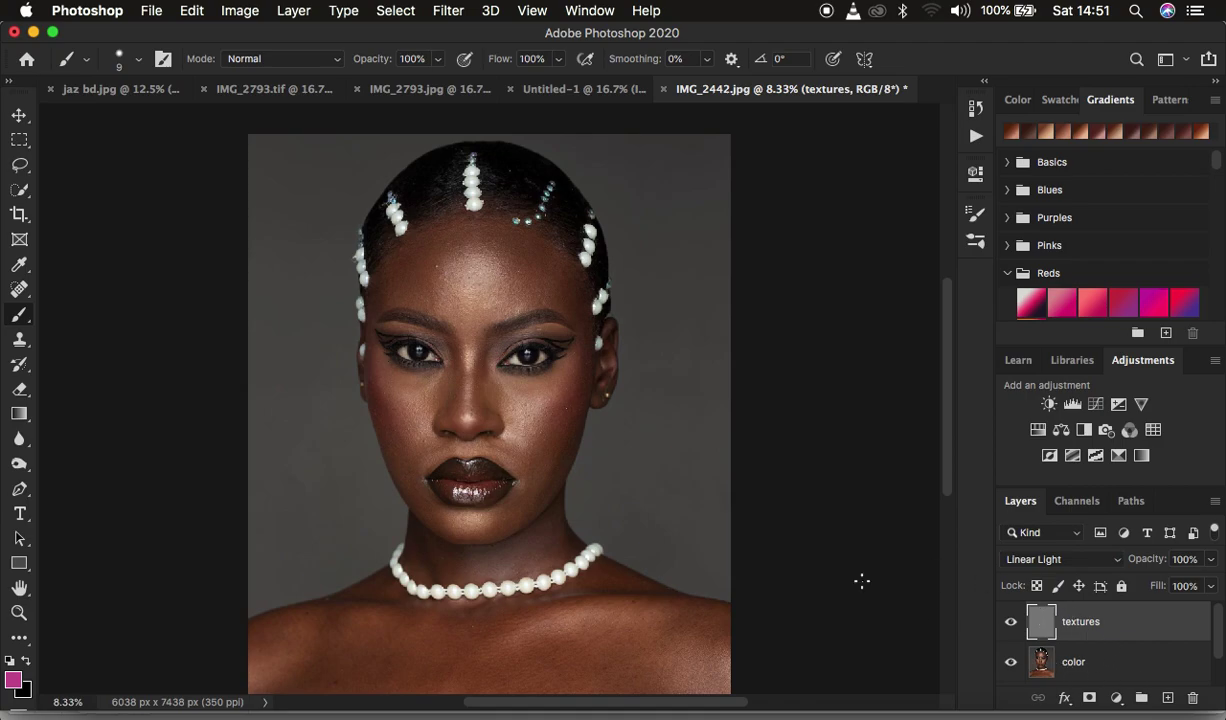
Group the textures and color layers together
{"action": "left_click", "coordinate": [1117, 660], "text": "shift"}
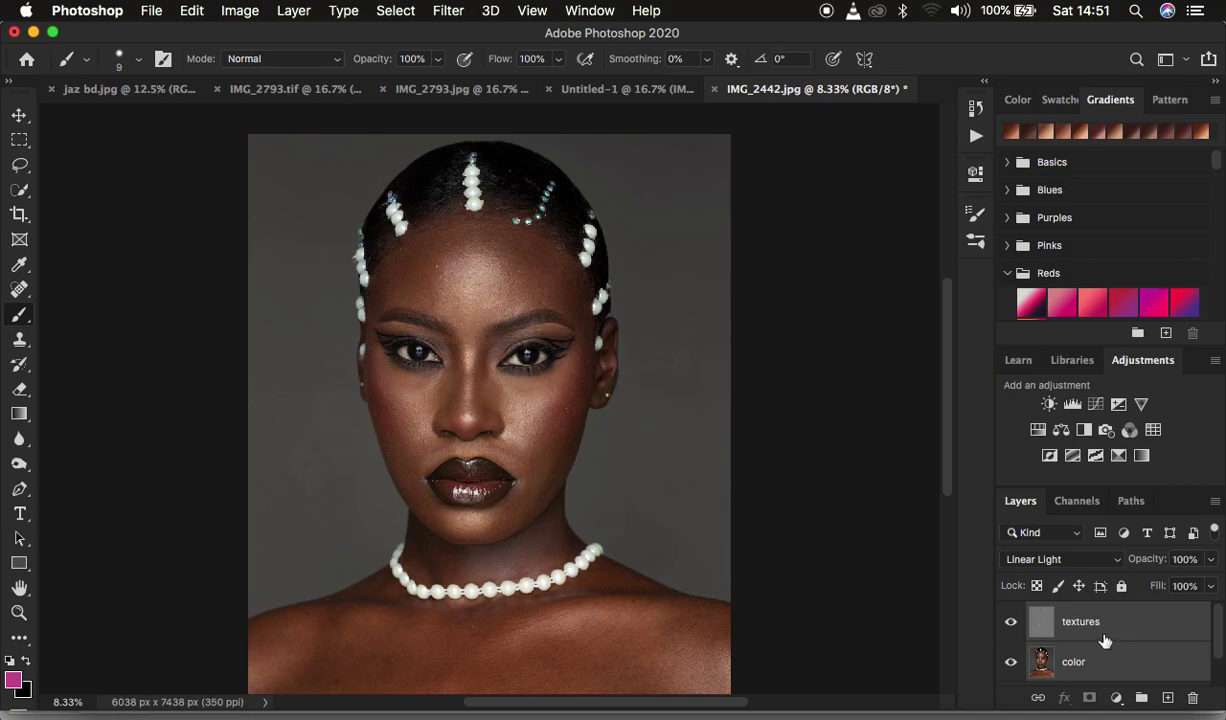
{"action": "key", "text": "super+g"}
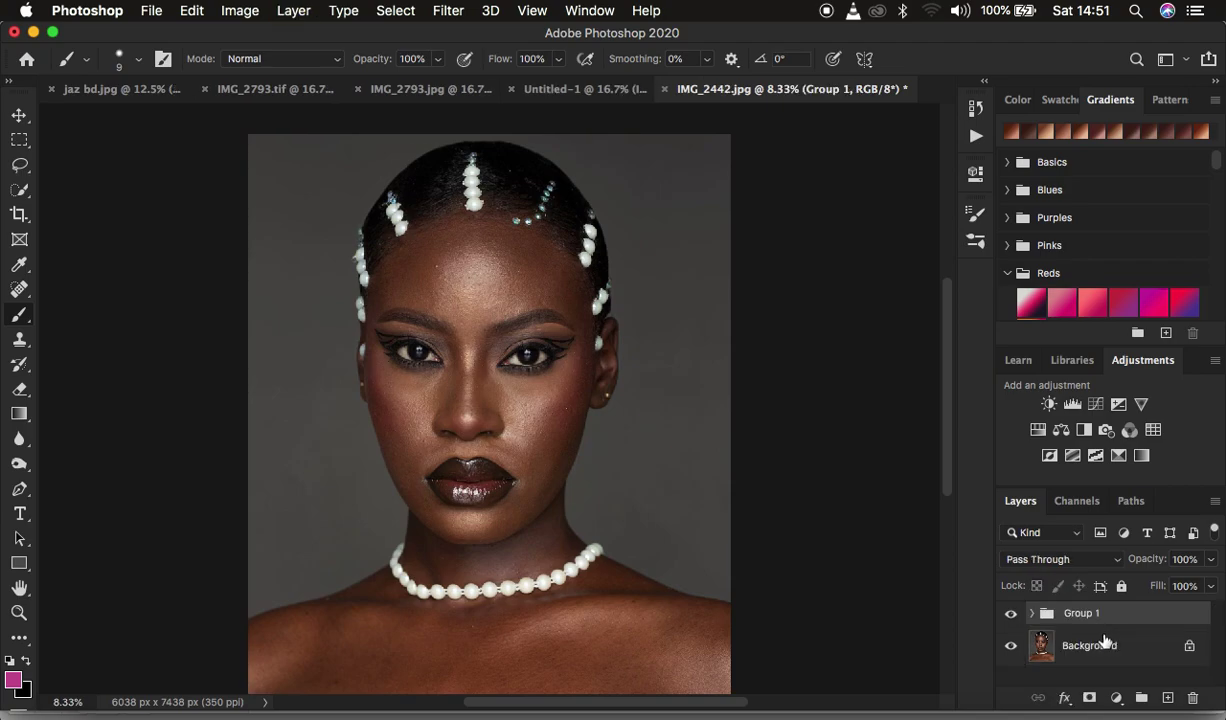
Compare the portrait with and without the frequency separation group by toggling the group's and the Background's visibility
{"action": "left_click", "coordinate": [1010, 617]}
{"action": "left_click", "coordinate": [1010, 617]}
{"action": "left_click", "coordinate": [1011, 618]}
{"action": "left_click", "coordinate": [1011, 618]}
{"action": "left_click", "coordinate": [1011, 618]}
{"action": "left_click", "coordinate": [1011, 618]}
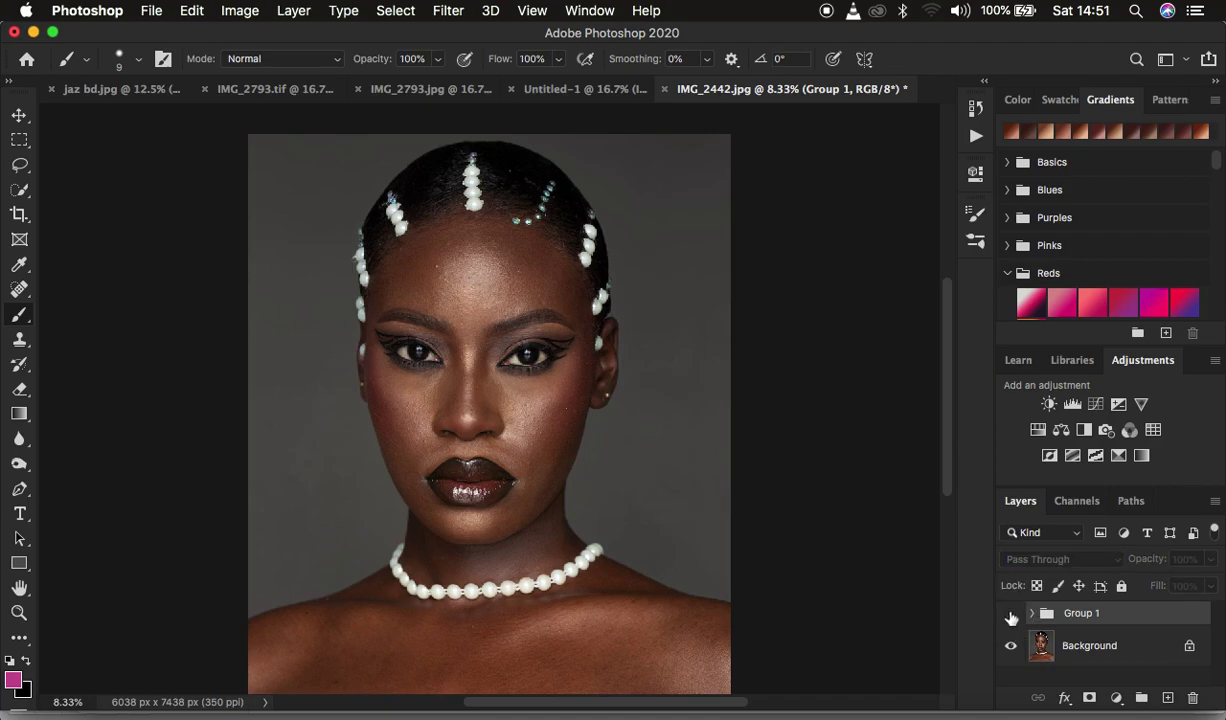
{"action": "left_click", "coordinate": [1012, 645]}
{"action": "left_click", "coordinate": [1010, 617]}
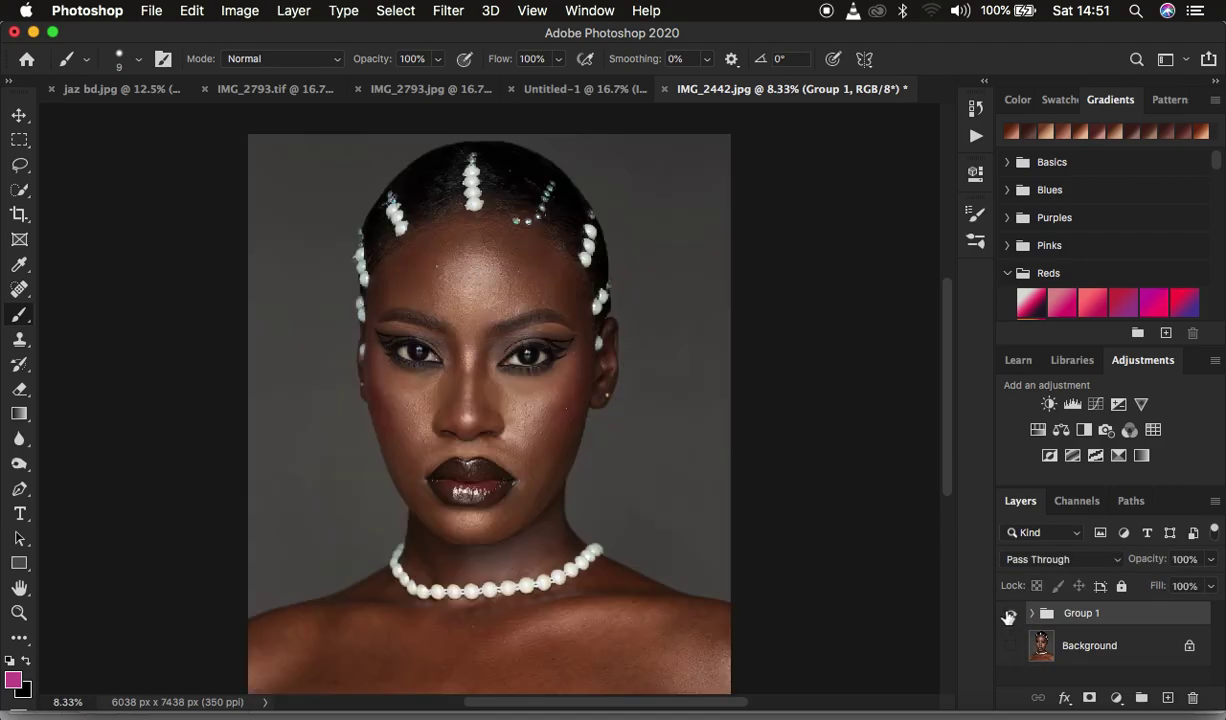
{"action": "left_click", "coordinate": [1010, 646]}
{"action": "left_click", "coordinate": [1010, 616]}
{"action": "left_click", "coordinate": [1010, 616]}
Expand the group, select the color layer and hide the textures layer
{"action": "left_click", "coordinate": [1032, 613]}
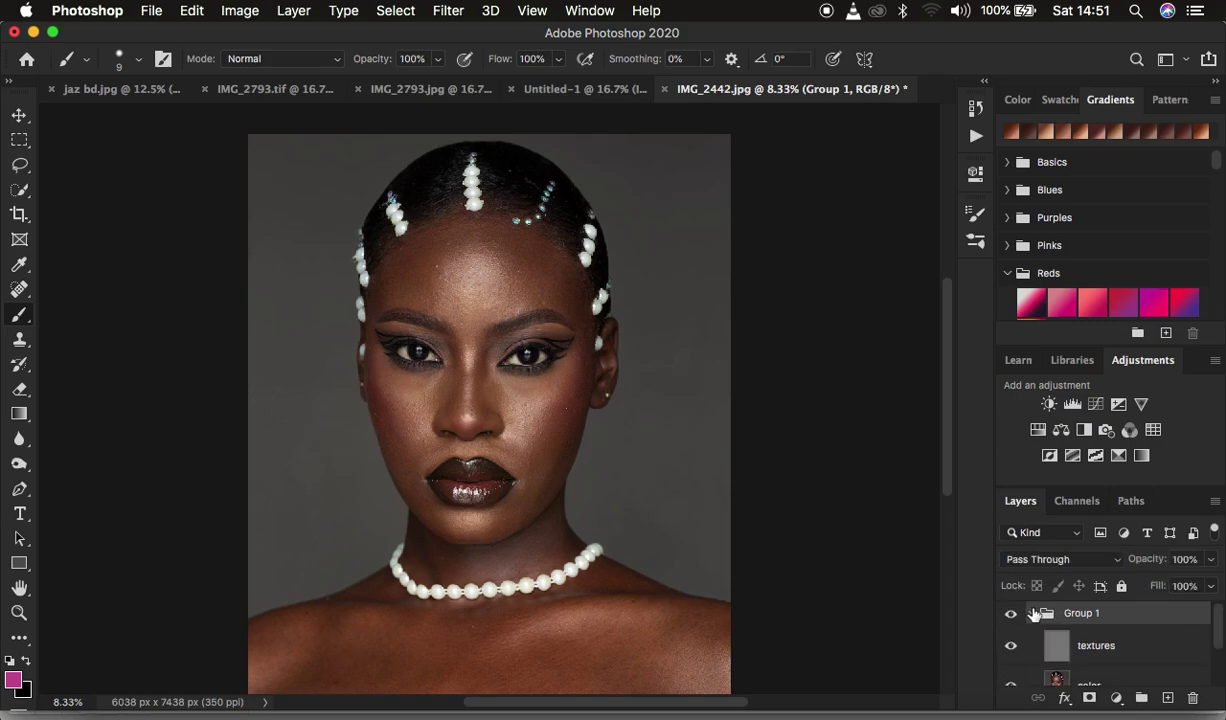
{"action": "scroll", "coordinate": [1113, 645], "scroll_direction": "down", "scroll_amount": 2}
{"action": "left_click", "coordinate": [1090, 628]}
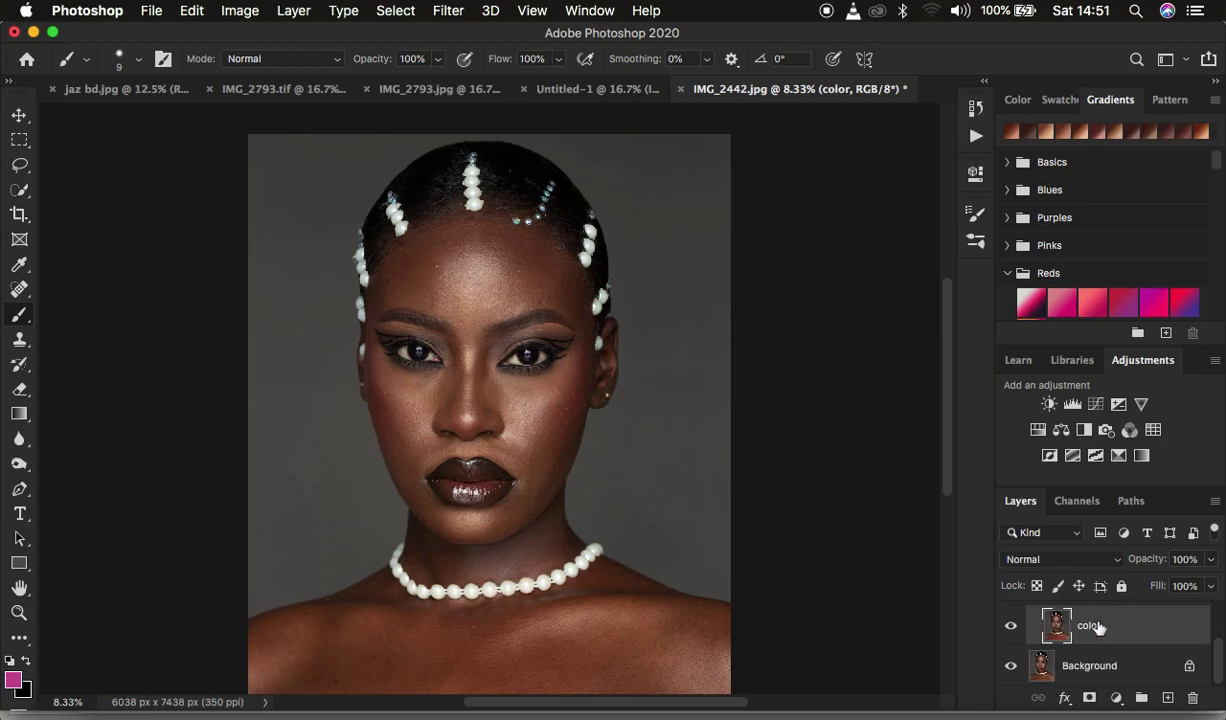
{"action": "scroll", "coordinate": [1133, 640], "scroll_direction": "up", "scroll_amount": 3}
{"action": "scroll", "coordinate": [1133, 640], "scroll_direction": "down", "scroll_amount": 1}
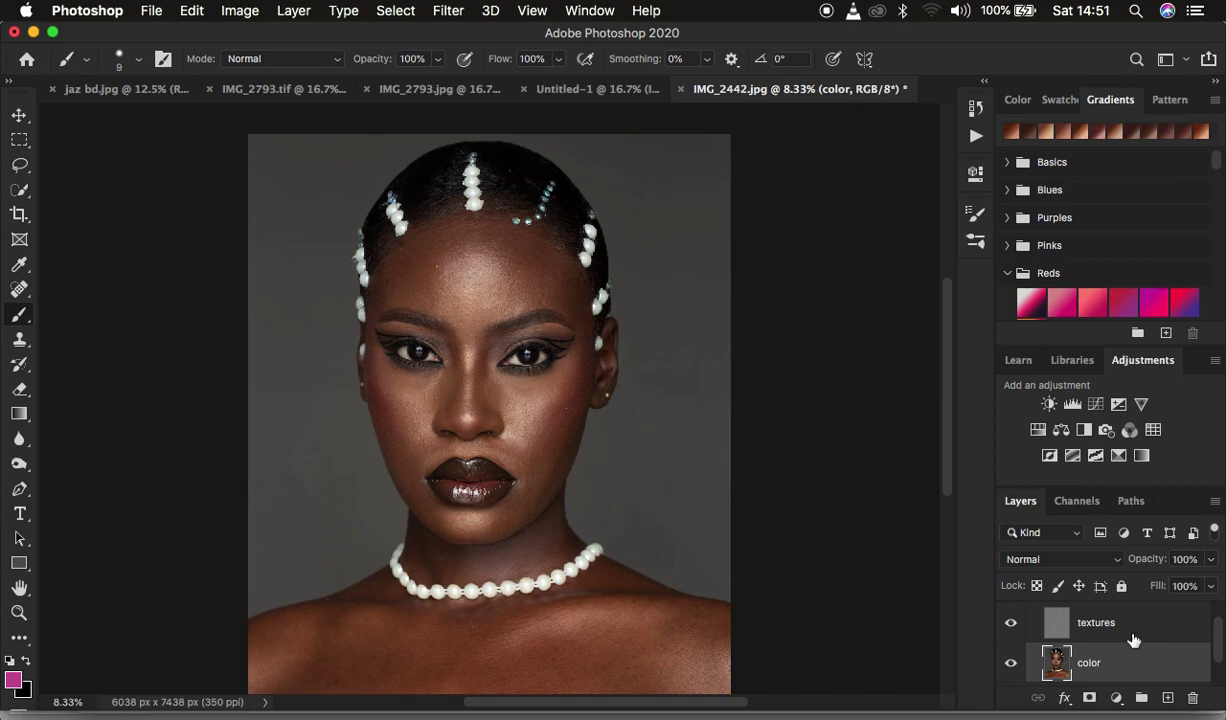
{"action": "left_click", "coordinate": [1011, 624]}
Switch to the Mixer Brush with a soft 0% hardness tip and turn off Sample All Layers
{"action": "right_click", "coordinate": [17, 318]}
{"action": "left_click", "coordinate": [105, 364]}
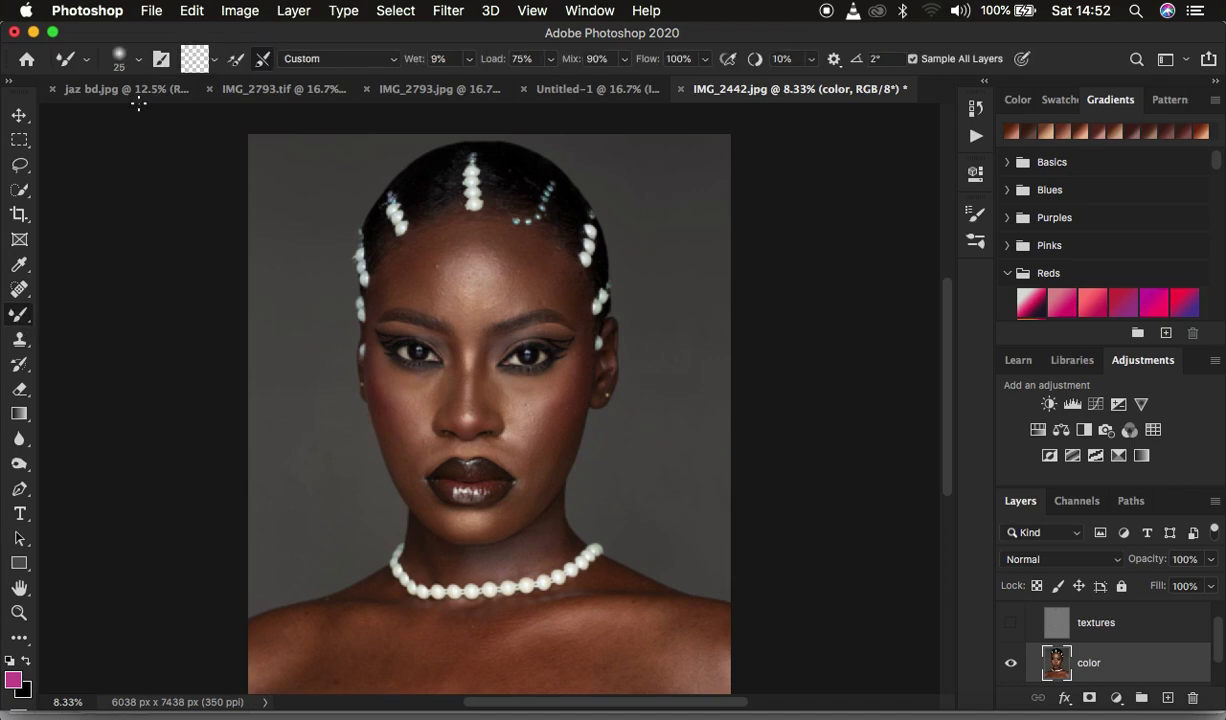
{"action": "left_click", "coordinate": [138, 60]}
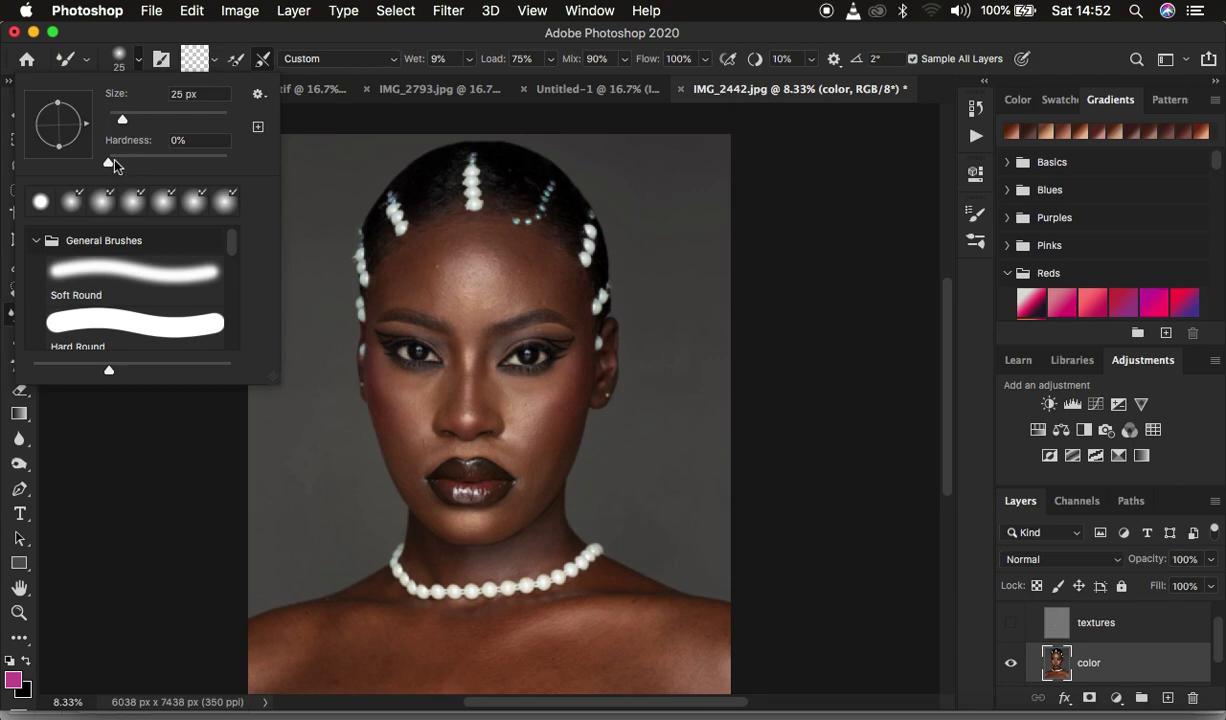
{"action": "left_click", "coordinate": [122, 58]}
{"action": "left_click", "coordinate": [213, 59]}
{"action": "left_click", "coordinate": [223, 96]}
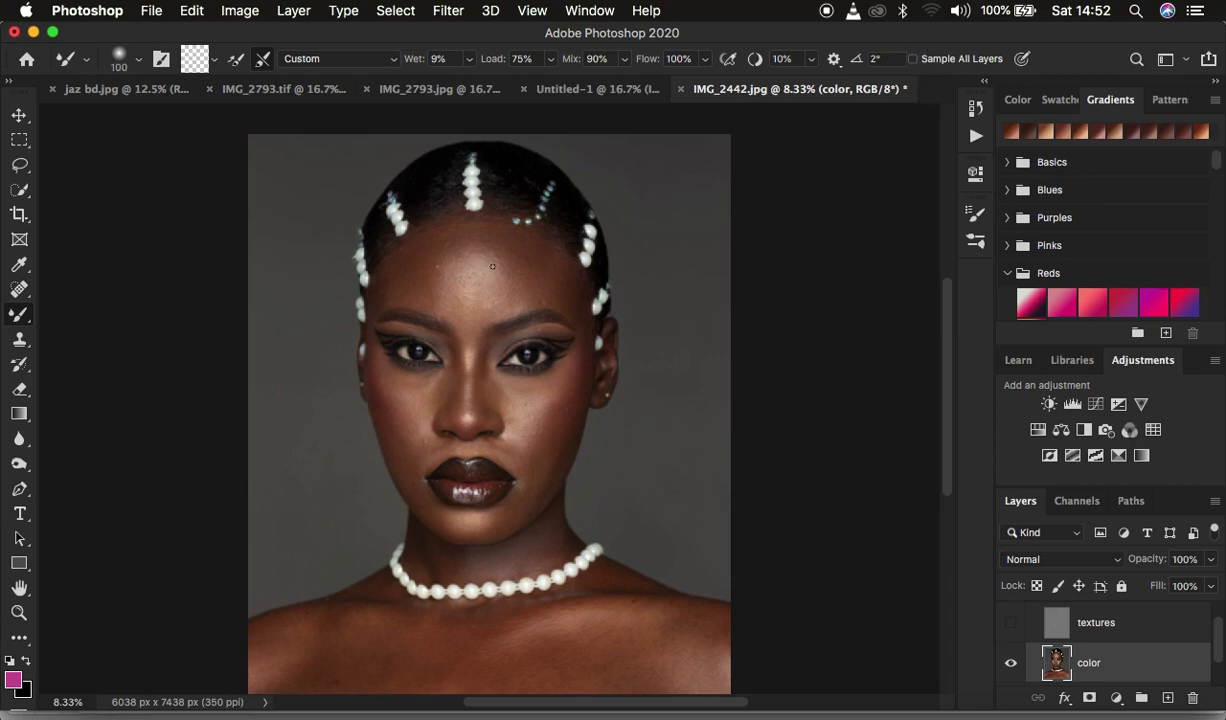
Enlarge the Mixer Brush to 900 px and smooth the uneven skin tones on the forehead of the color layer
{"action": "key", "text": "bracketright"}
{"action": "key", "text": "bracketright"}
{"action": "key", "text": "bracketright"}
{"action": "key", "text": "bracketright"}
{"action": "key", "text": "bracketright"}
{"action": "key", "text": "bracketright"}
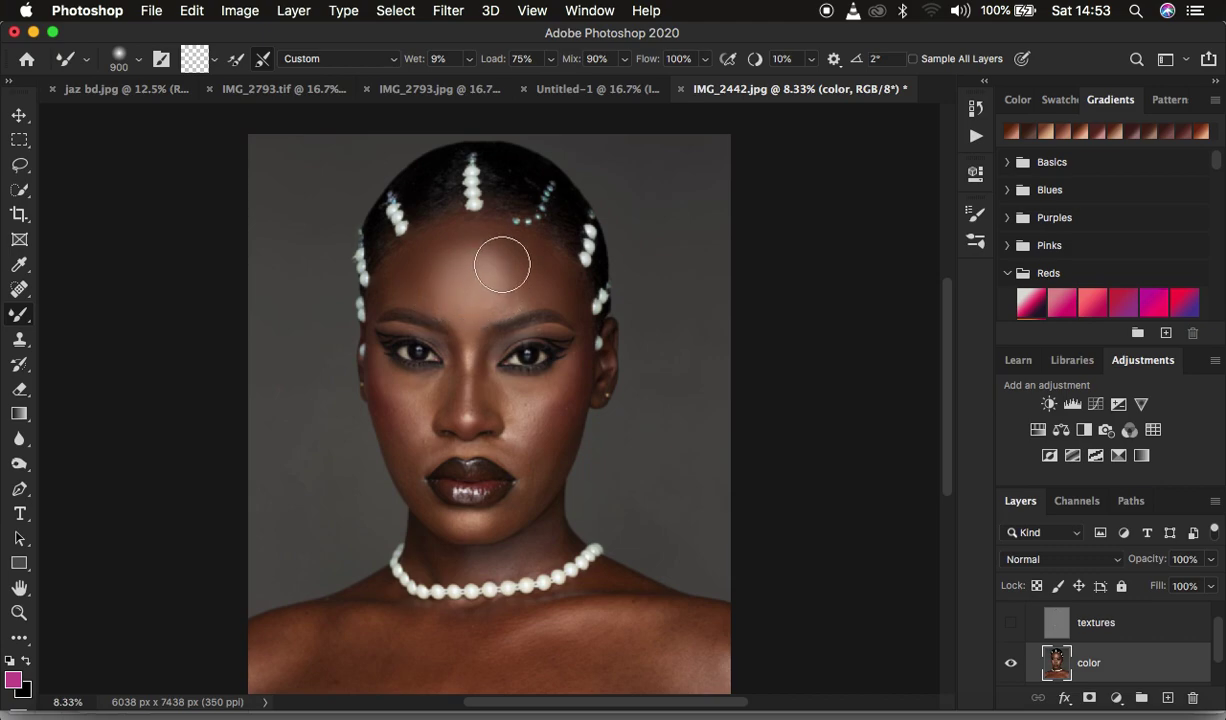
Set the Mixer Brush size to 800 px and blend the highlight transitions across the forehead
{"action": "key", "text": "bracketleft"}
{"action": "key", "text": "bracketleft"}
{"action": "key", "text": "bracketleft"}
{"action": "key", "text": "bracketleft"}
{"action": "key", "text": "bracketleft"}
{"action": "key", "text": "bracketleft"}
{"action": "key", "text": "bracketleft"}
{"action": "key", "text": "bracketleft"}
{"action": "key", "text": "bracketleft"}
{"action": "key", "text": "bracketleft"}
{"action": "key", "text": "bracketleft"}
{"action": "key", "text": "bracketleft"}
{"action": "key", "text": "bracketleft"}
{"action": "key", "text": "bracketleft"}
{"action": "key", "text": "bracketleft"}
{"action": "key", "text": "bracketleft"}
{"action": "key", "text": "bracketleft"}
{"action": "key", "text": "bracketleft"}
{"action": "key", "text": "bracketleft"}
{"action": "key", "text": "bracketleft"}
{"action": "key", "text": "bracketright"}
{"action": "key", "text": "bracketright"}
{"action": "key", "text": "bracketright"}
{"action": "key", "text": "bracketright"}
{"action": "left_click_drag", "start_coordinate": [478, 243], "coordinate": [536, 276]}
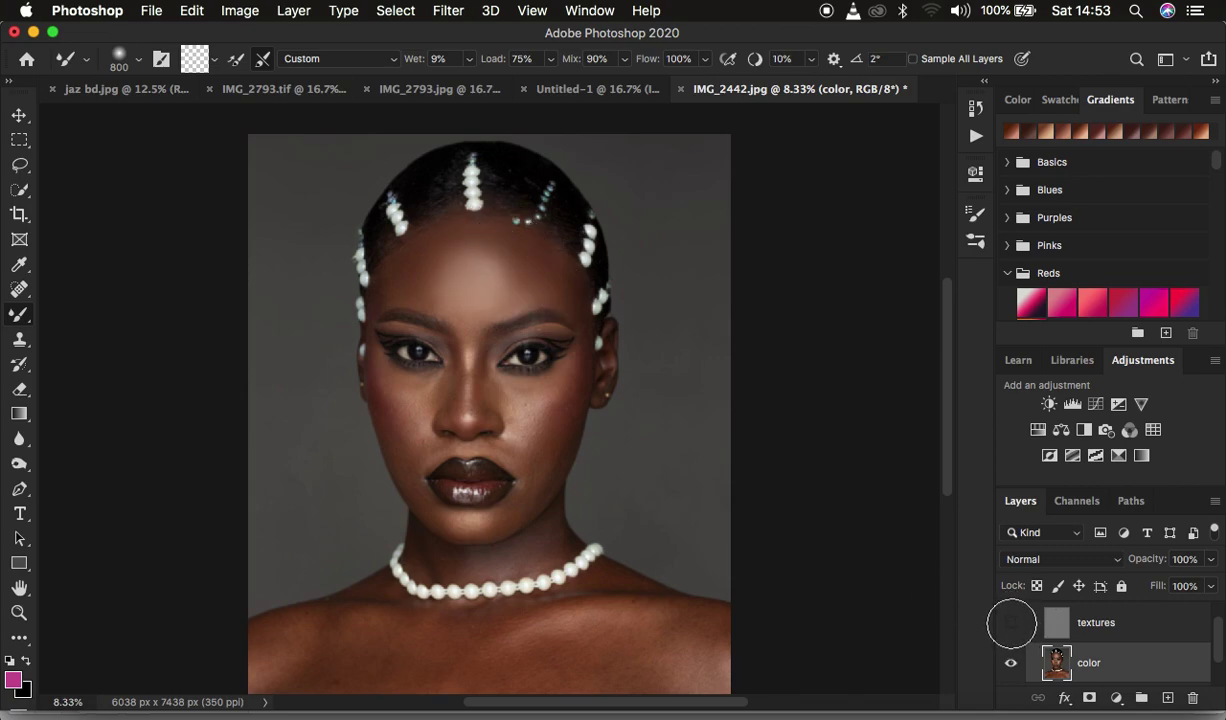
Show the textures layer again and toggle Group 1 to compare the forehead before and after blending
{"action": "left_click", "coordinate": [1012, 625]}
{"action": "key", "text": "super+plus"}
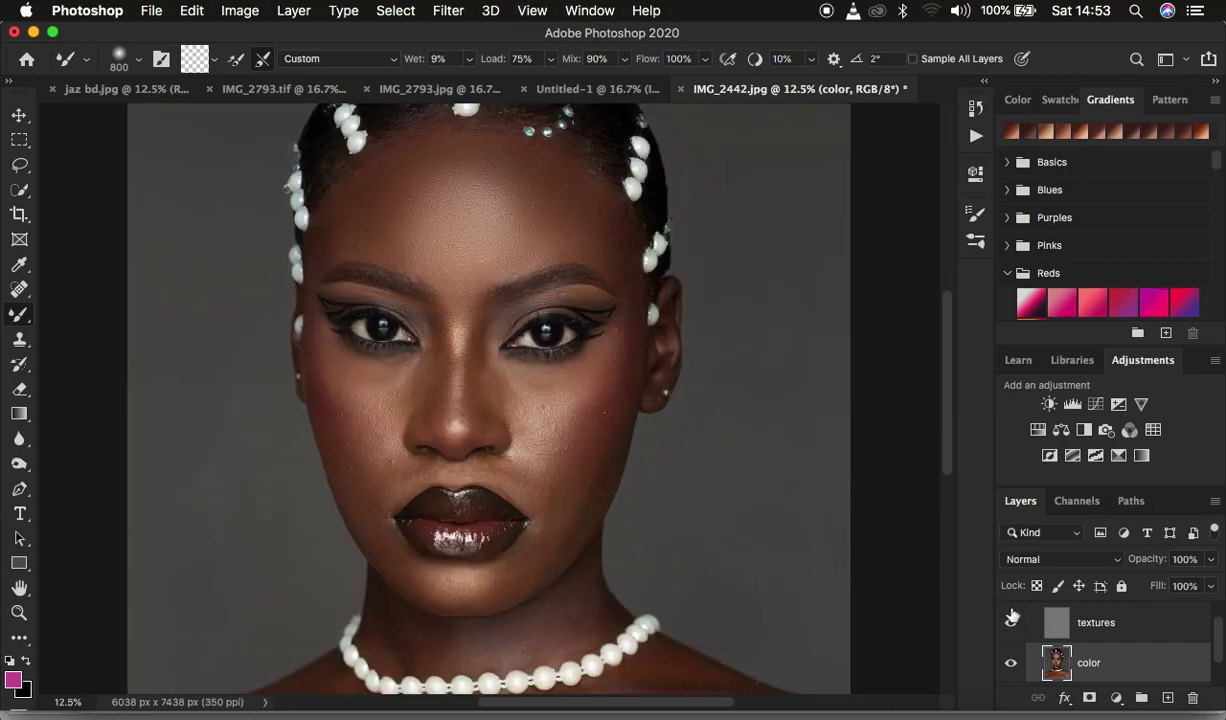
{"action": "left_click", "coordinate": [1085, 626], "text": "shift"}
{"action": "key", "text": "super+g"}
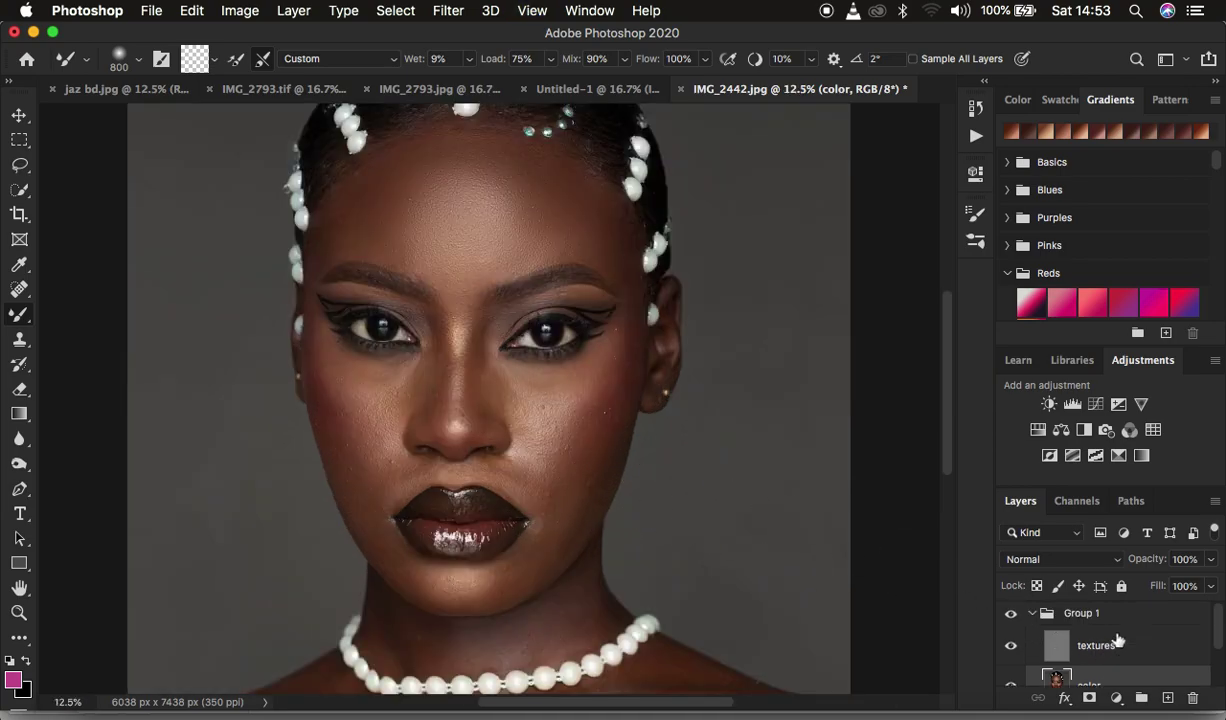
{"action": "left_click", "coordinate": [1012, 619]}
{"action": "left_click", "coordinate": [1012, 619]}
{"action": "left_click", "coordinate": [1012, 619]}
Lasso the cheek on the image's right side, preview the feathered selection as a Quick Mask, and deselect it
{"action": "scroll", "coordinate": [1167, 639], "scroll_direction": "down", "scroll_amount": 3}
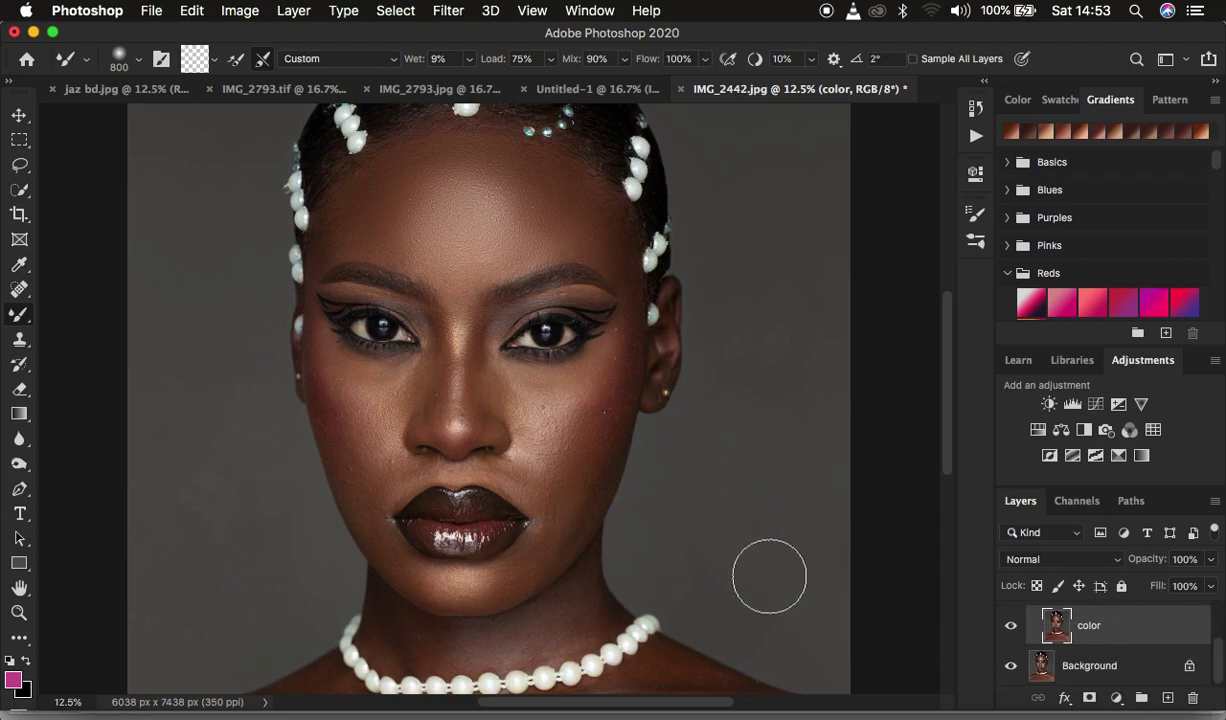
{"action": "left_click", "coordinate": [20, 166]}
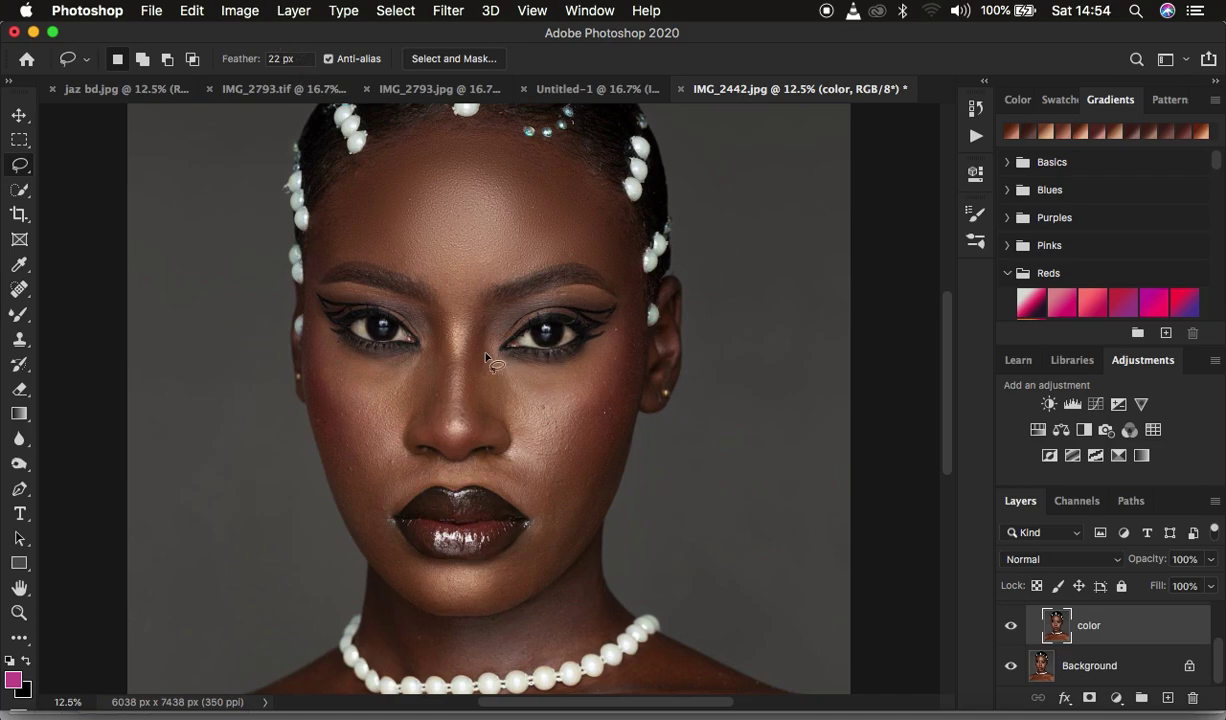
{"action": "mouse_move", "coordinate": [545, 367]}
{"action": "left_mouse_down"}
{"action": "mouse_move", "coordinate": [609, 372]}
{"action": "mouse_move", "coordinate": [585, 462]}
{"action": "mouse_move", "coordinate": [528, 459]}
{"action": "mouse_move", "coordinate": [514, 376]}
{"action": "left_mouse_up"}
{"action": "key", "text": "q"}
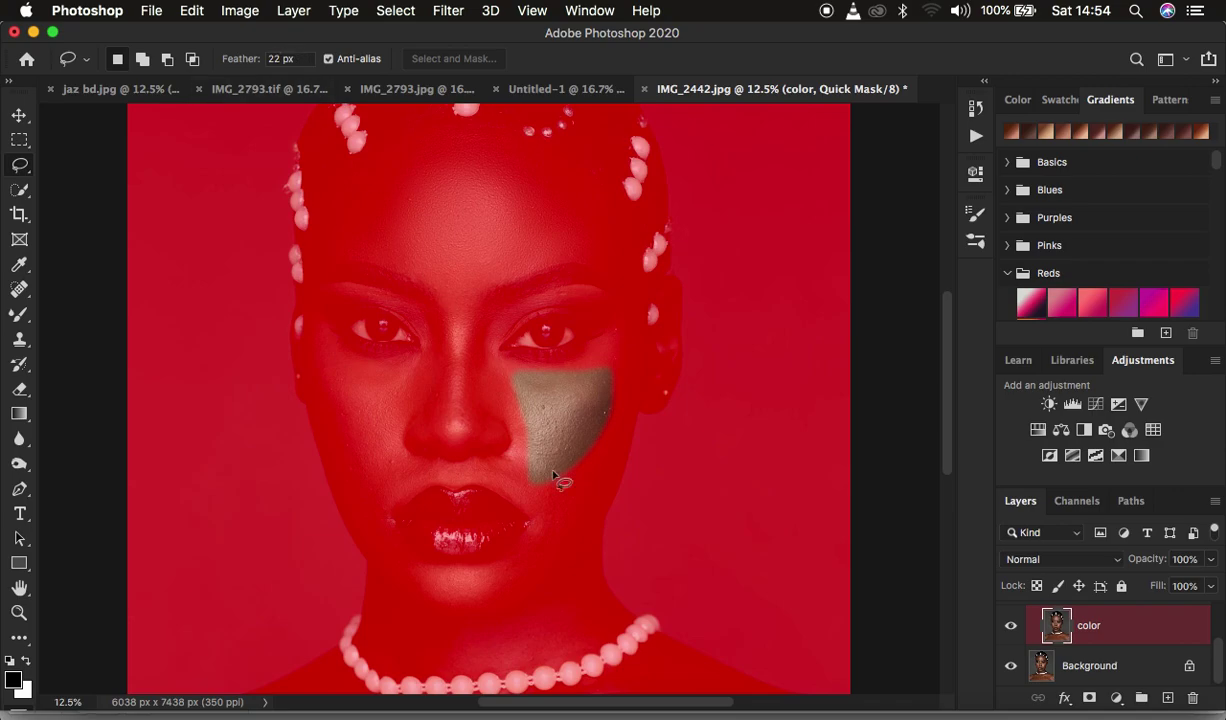
{"action": "key", "text": "q"}
{"action": "left_click", "coordinate": [630, 390]}
Lasso the cheek on the image's left side and blur it on the color layer with a 24-pixel Gaussian Blur, clearing the selection
{"action": "mouse_move", "coordinate": [323, 340]}
{"action": "left_mouse_down"}
{"action": "mouse_move", "coordinate": [351, 363]}
{"action": "mouse_move", "coordinate": [415, 374]}
{"action": "mouse_move", "coordinate": [402, 440]}
{"action": "mouse_move", "coordinate": [373, 479]}
{"action": "mouse_move", "coordinate": [336, 449]}
{"action": "mouse_move", "coordinate": [318, 337]}
{"action": "left_mouse_up"}
{"action": "left_click", "coordinate": [447, 10]}
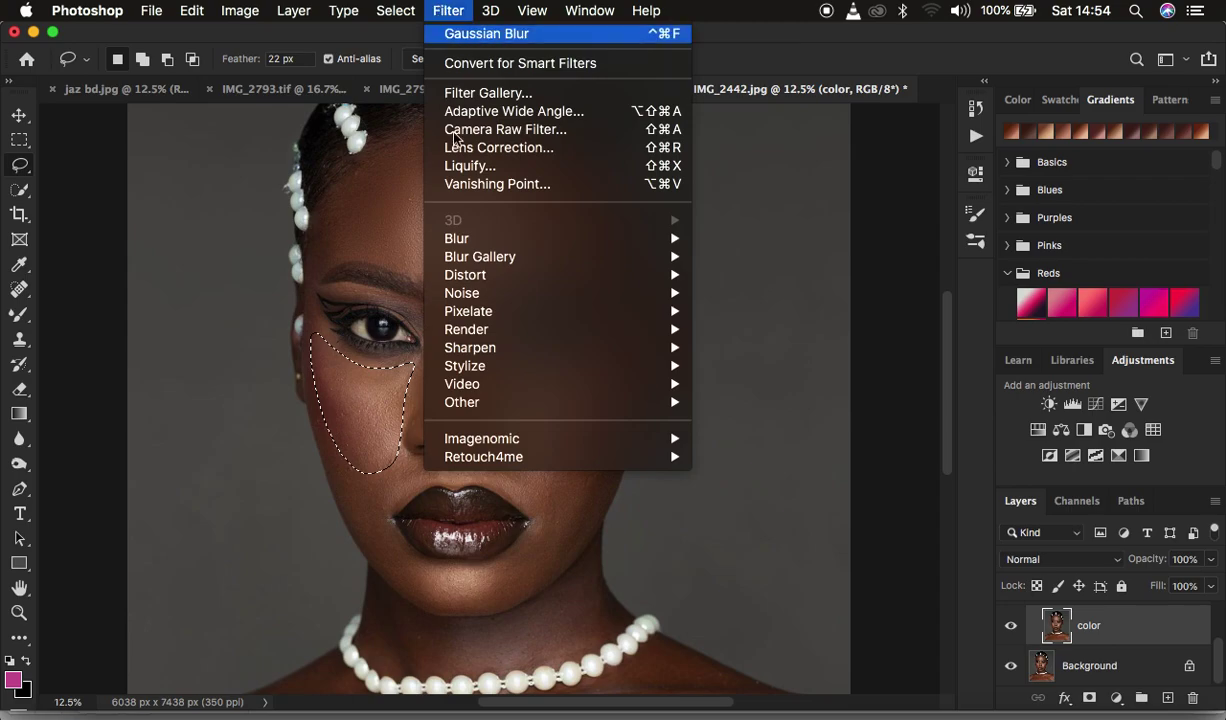
{"action": "mouse_move", "coordinate": [515, 240]}
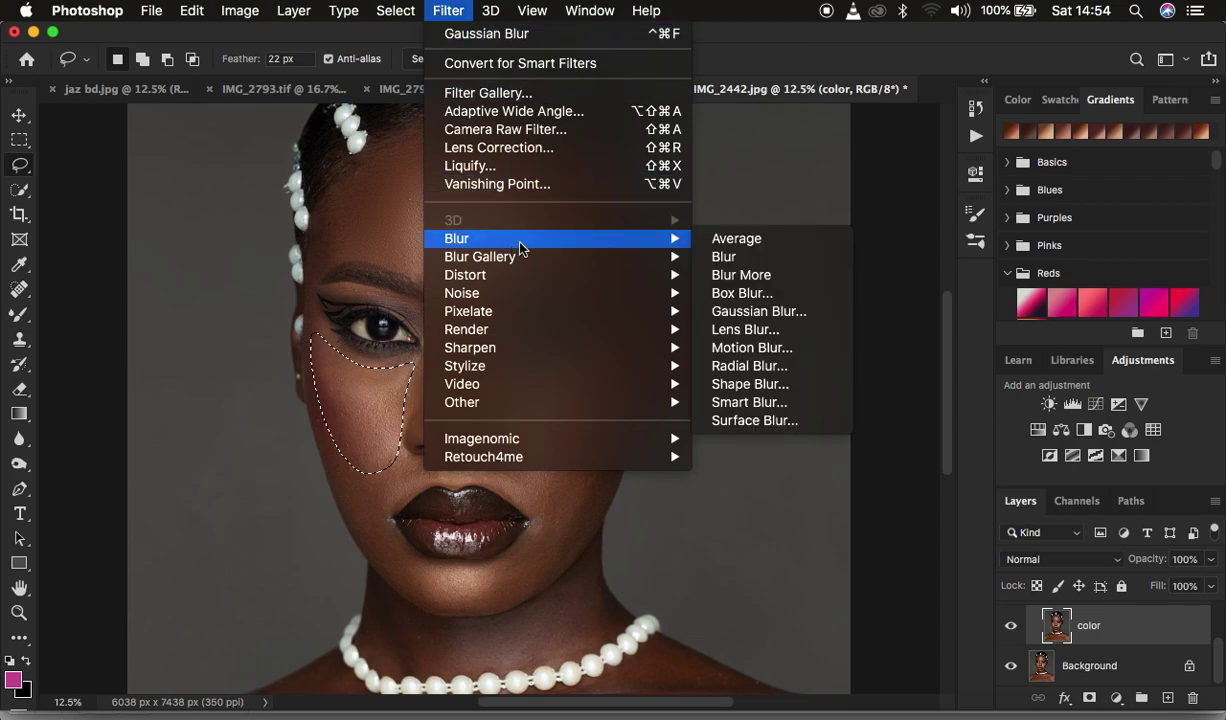
{"action": "left_click", "coordinate": [760, 312]}
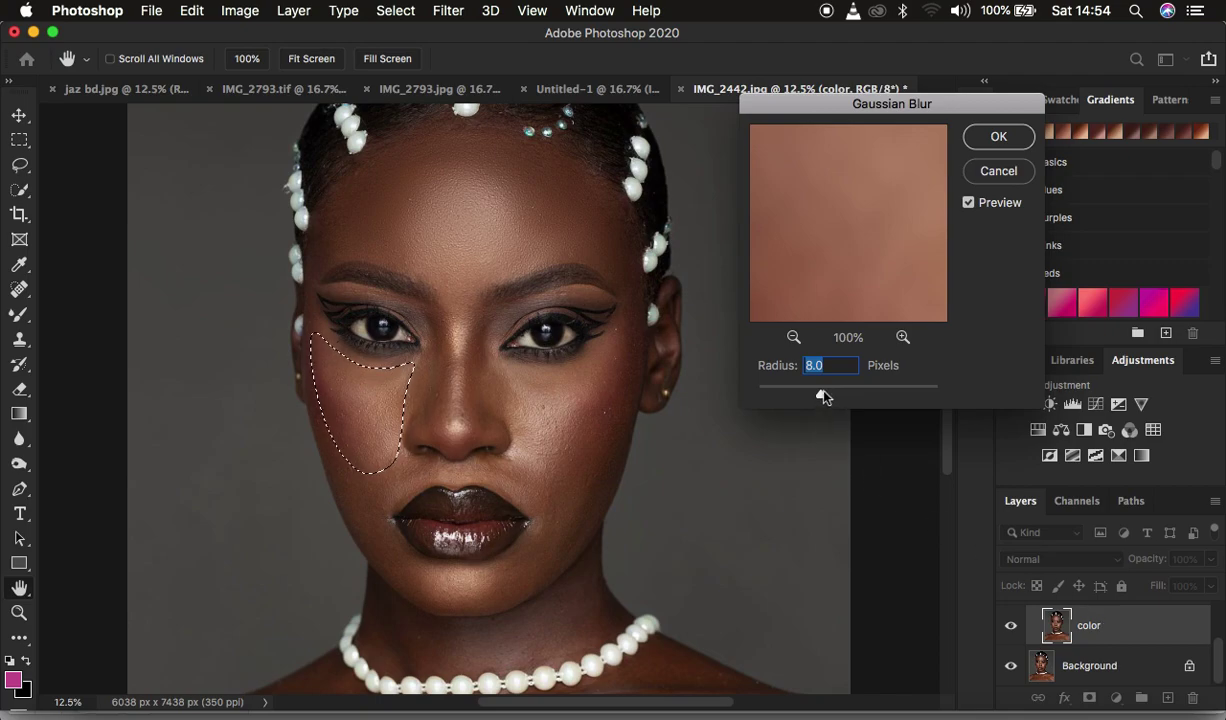
{"action": "left_click_drag", "start_coordinate": [822, 398], "coordinate": [840, 399]}
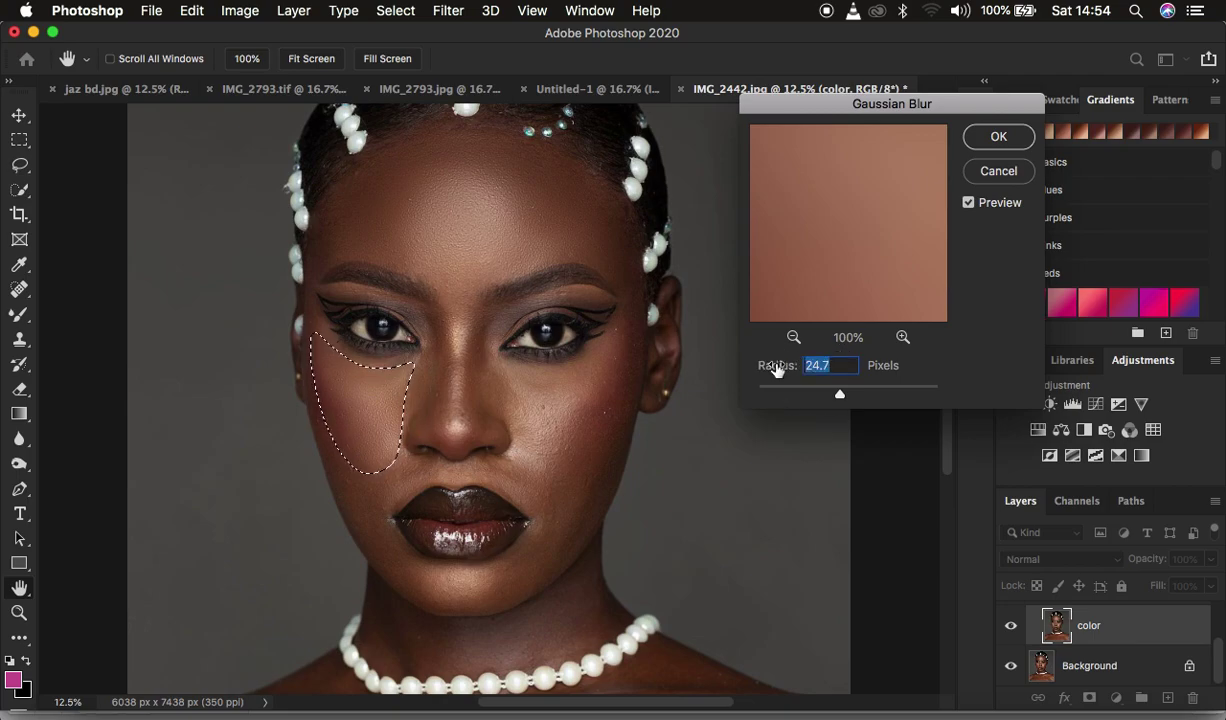
{"action": "type", "text": "8"}
{"action": "double_click", "coordinate": [817, 367]}
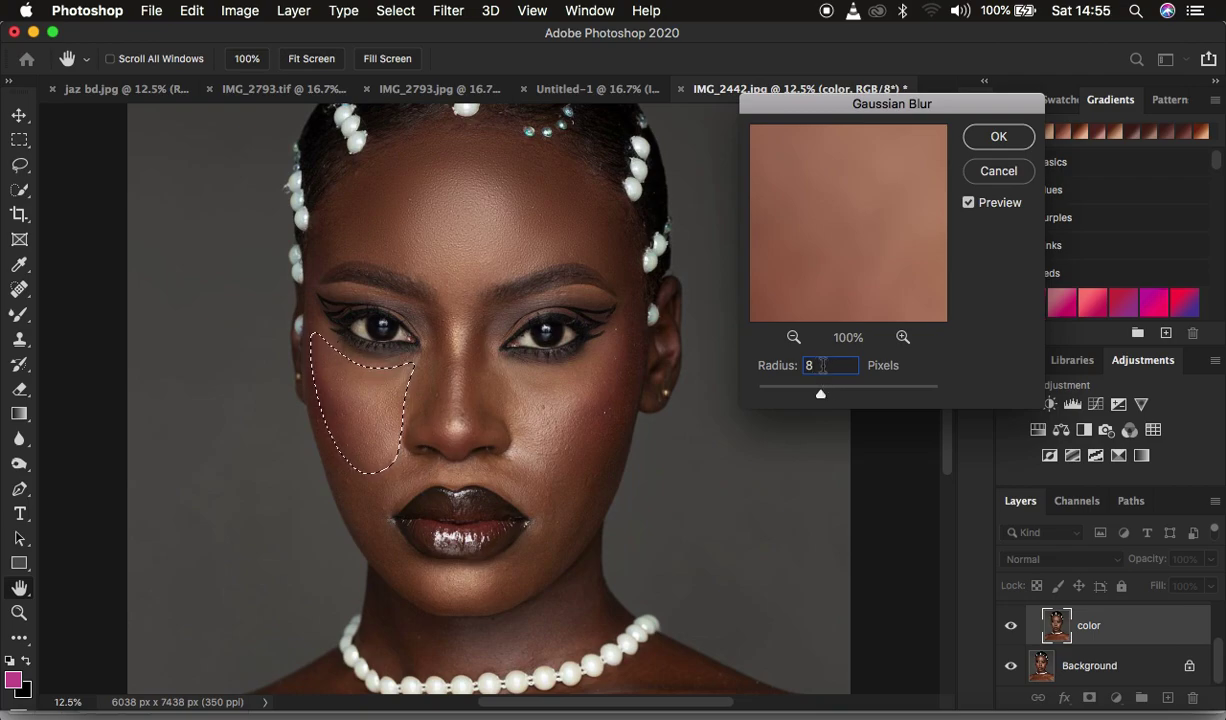
{"action": "type", "text": "24"}
{"action": "left_click", "coordinate": [998, 136]}
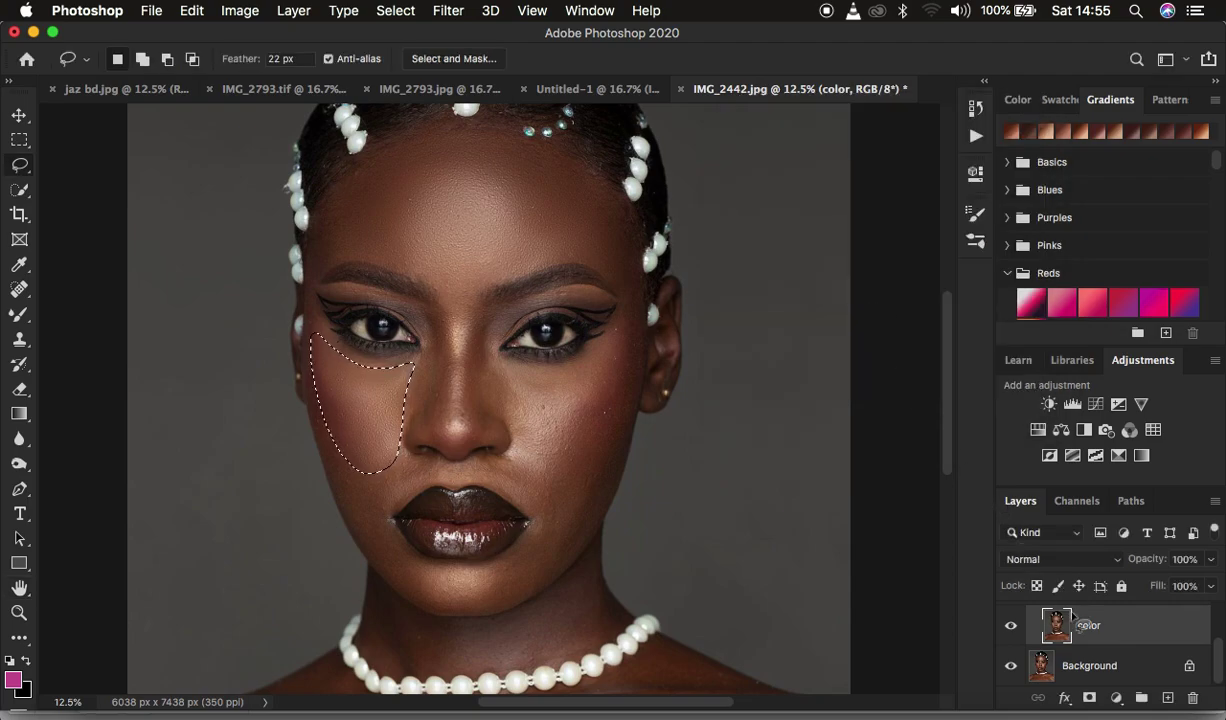
{"action": "left_click", "coordinate": [690, 449]}
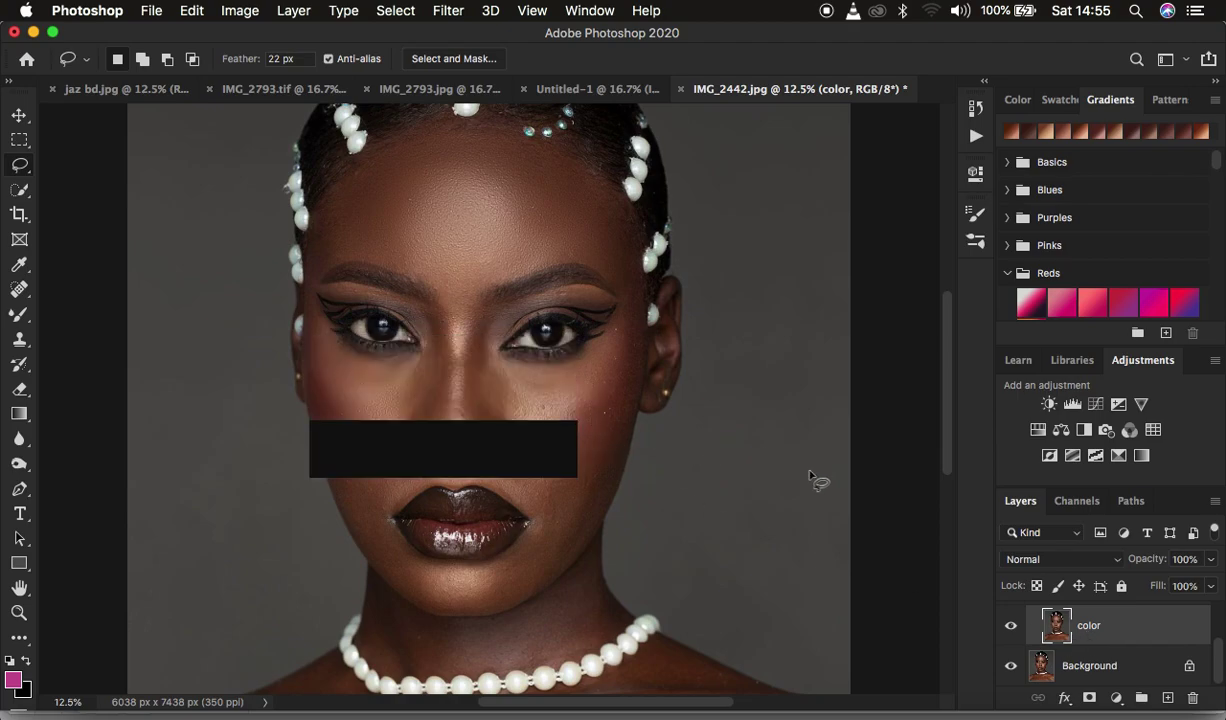
Toggle the visibility of Group 1 repeatedly to compare the face before and after the cheek blur
{"action": "key", "text": "super+minus"}
{"action": "key", "text": "super+equal"}
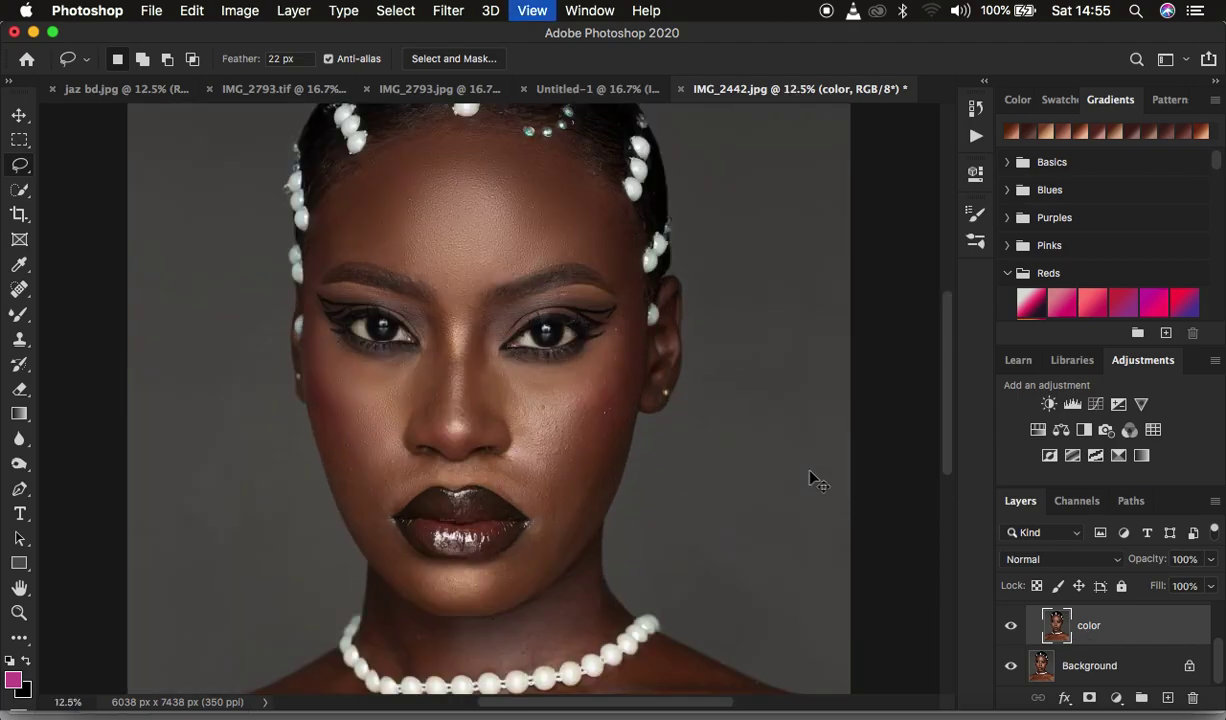
{"action": "key", "text": "super+equal"}
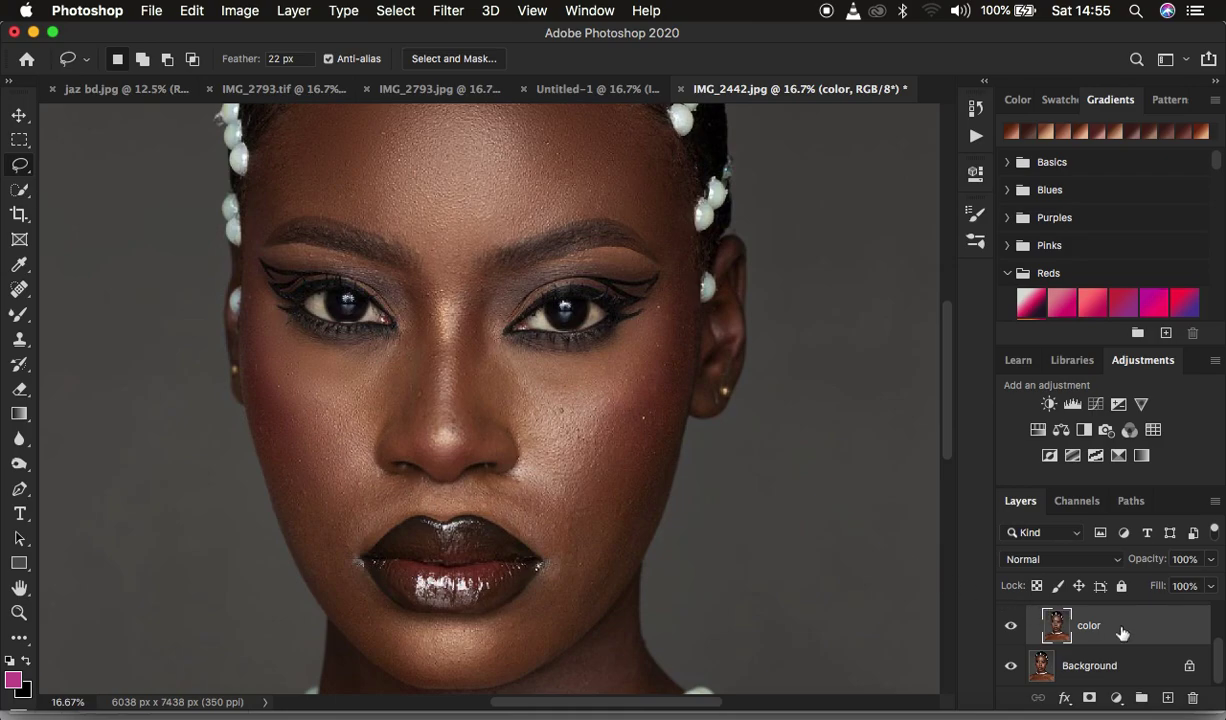
{"action": "scroll", "coordinate": [1122, 632], "scroll_direction": "up", "scroll_amount": 2}
{"action": "left_click", "coordinate": [1010, 619]}
{"action": "left_click", "coordinate": [1009, 620]}
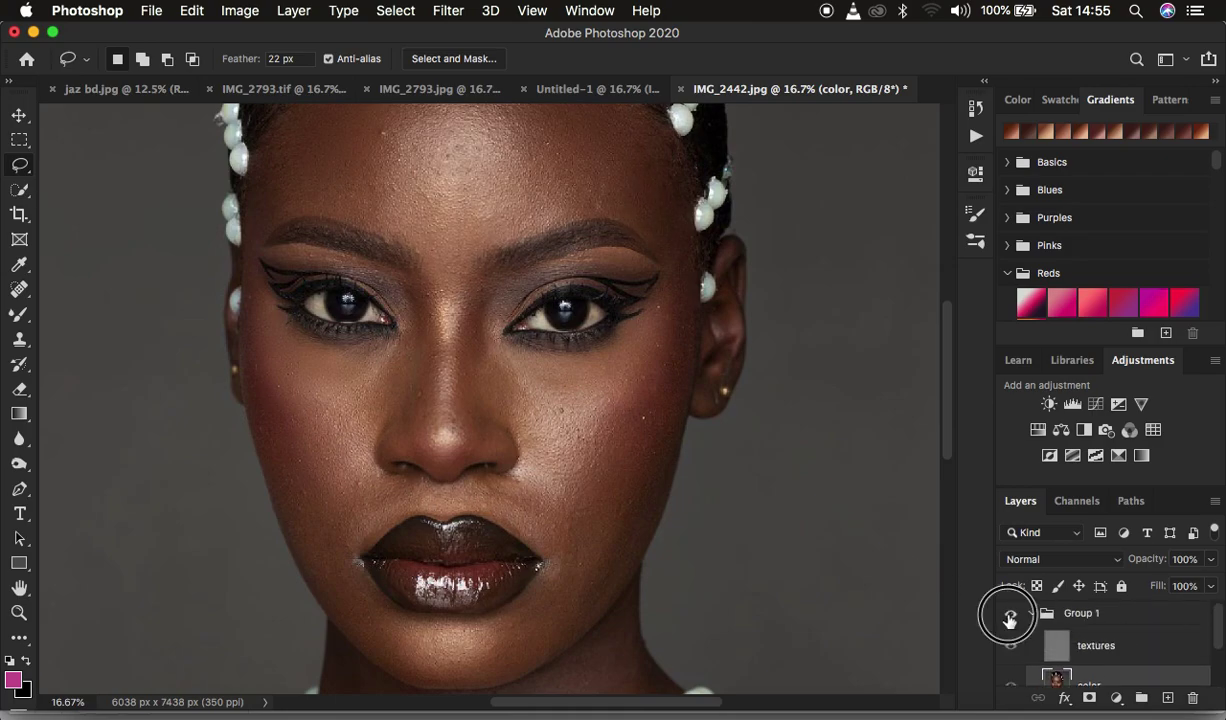
{"action": "left_click", "coordinate": [1010, 619]}
{"action": "left_click", "coordinate": [1010, 619]}
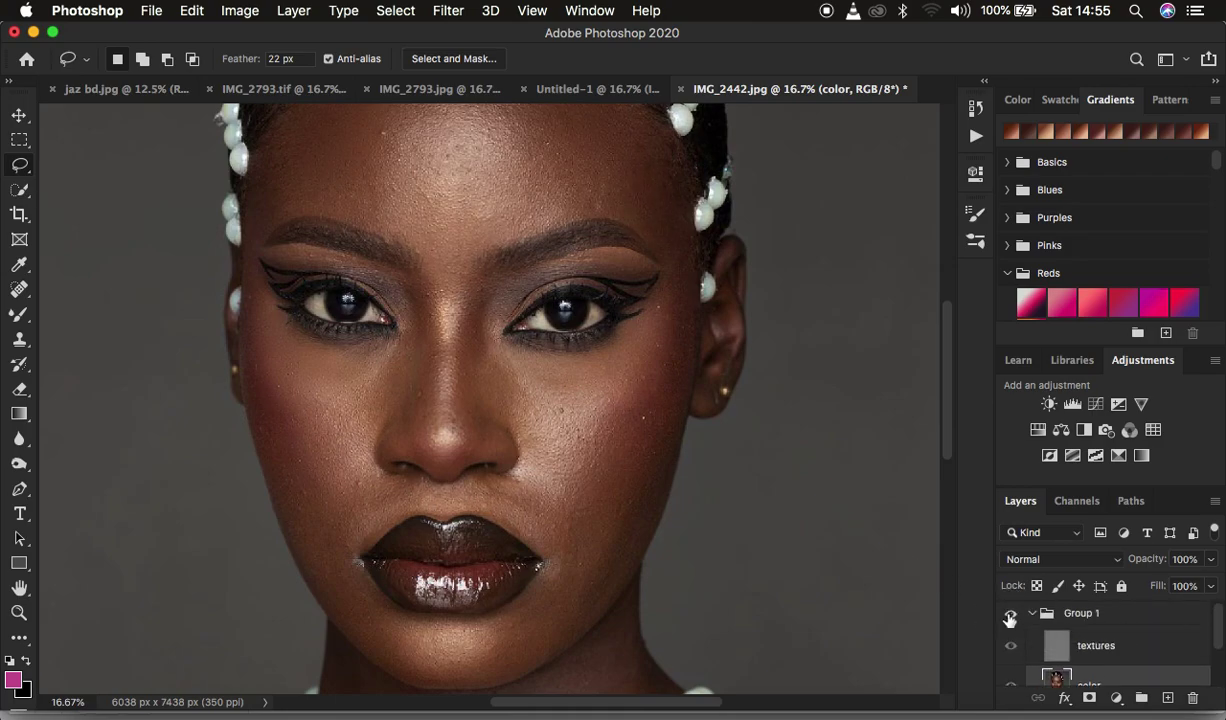
{"action": "left_click", "coordinate": [1010, 619]}
{"action": "left_click", "coordinate": [1010, 619]}
{"action": "left_click", "coordinate": [1010, 619]}
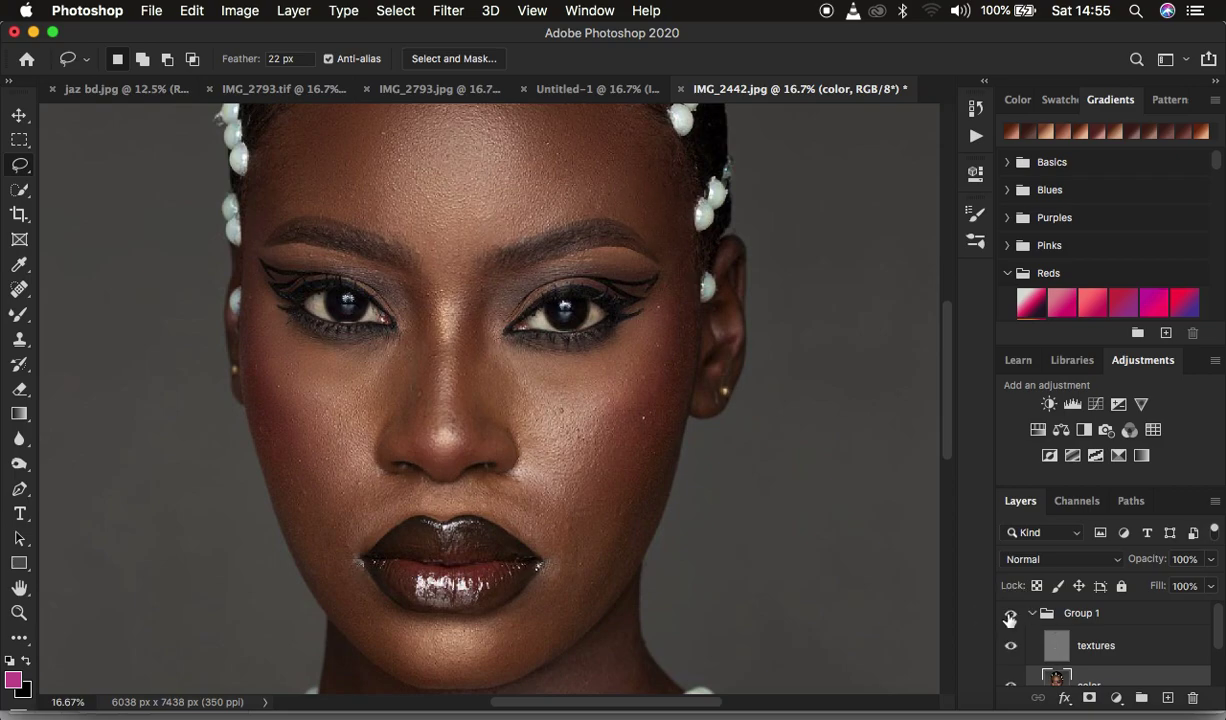